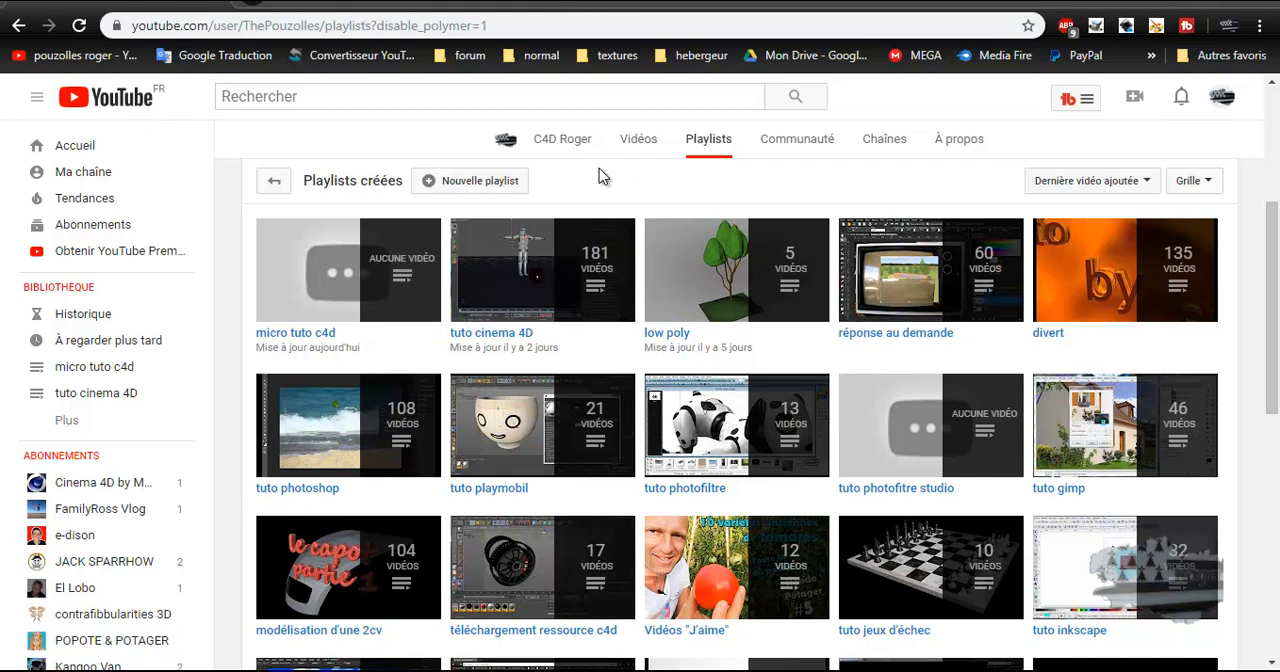
pyautogui.moveTo(271, 312)
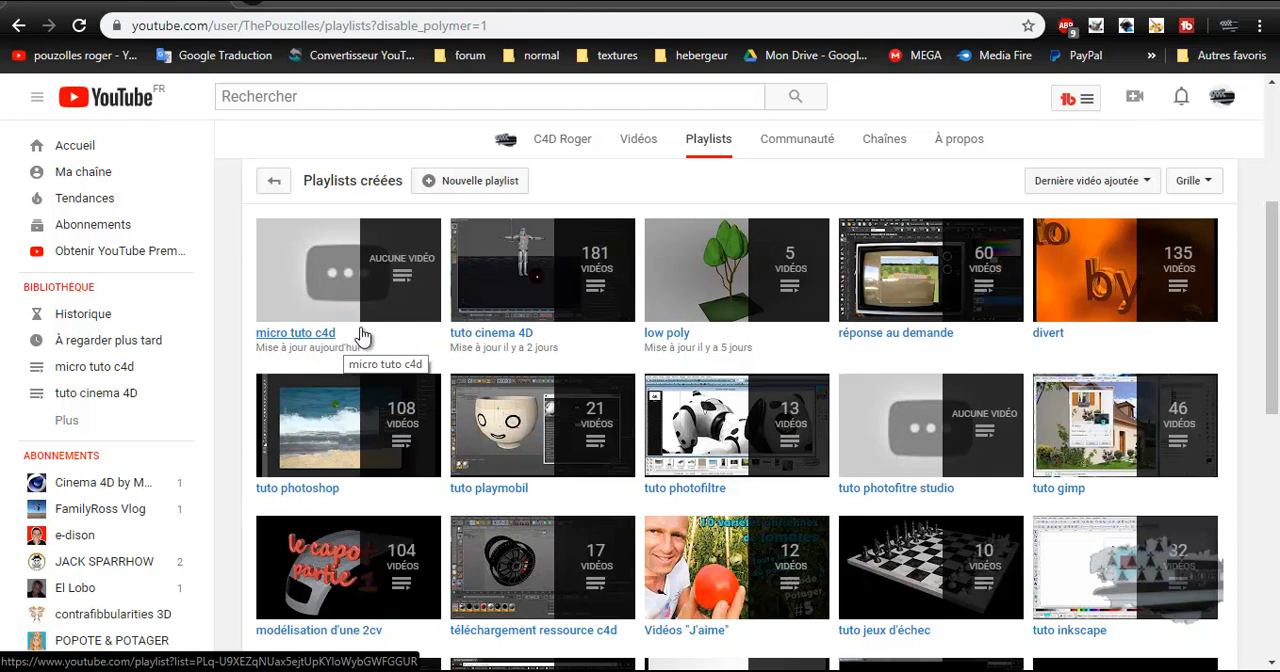
pyautogui.moveTo(366, 328)
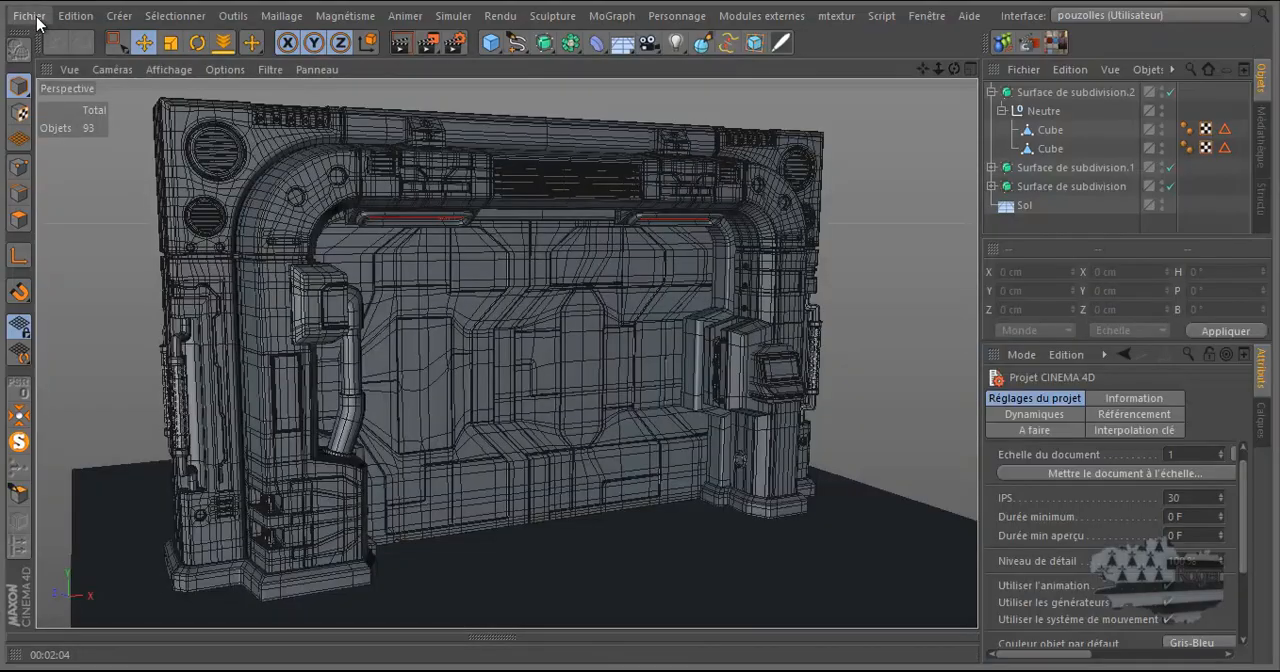
# Create a new empty Cinema 4D project
pyautogui.click(37, 22)
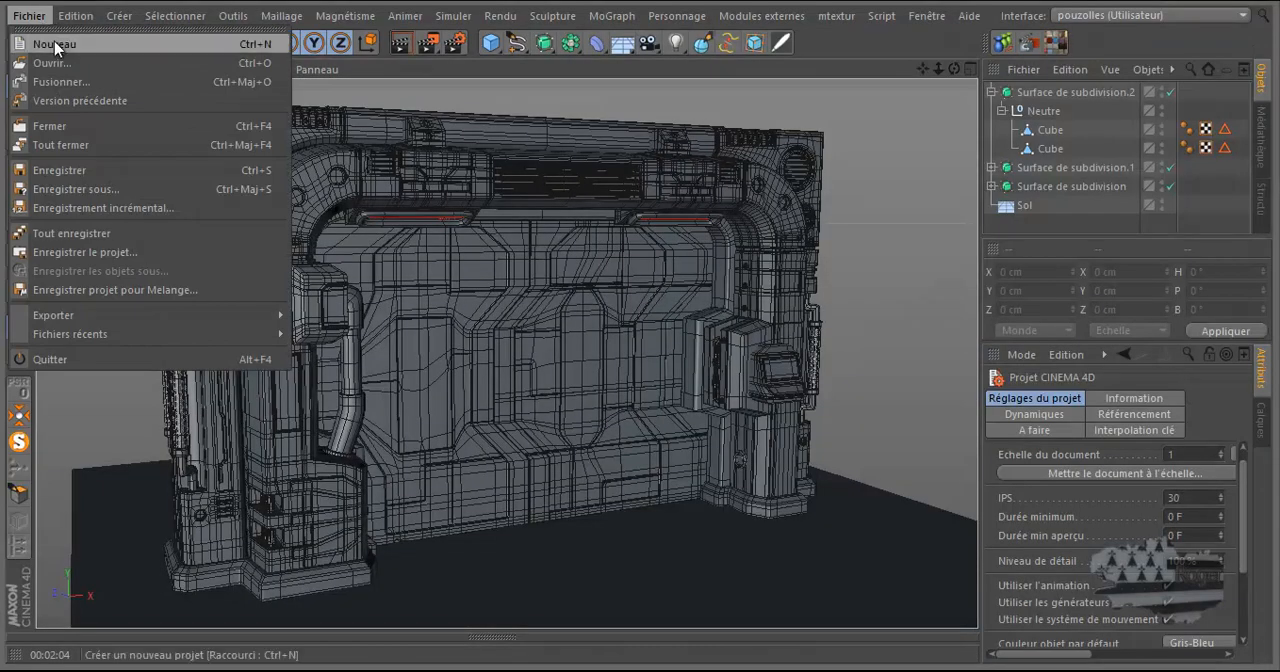
pyautogui.click(62, 43)
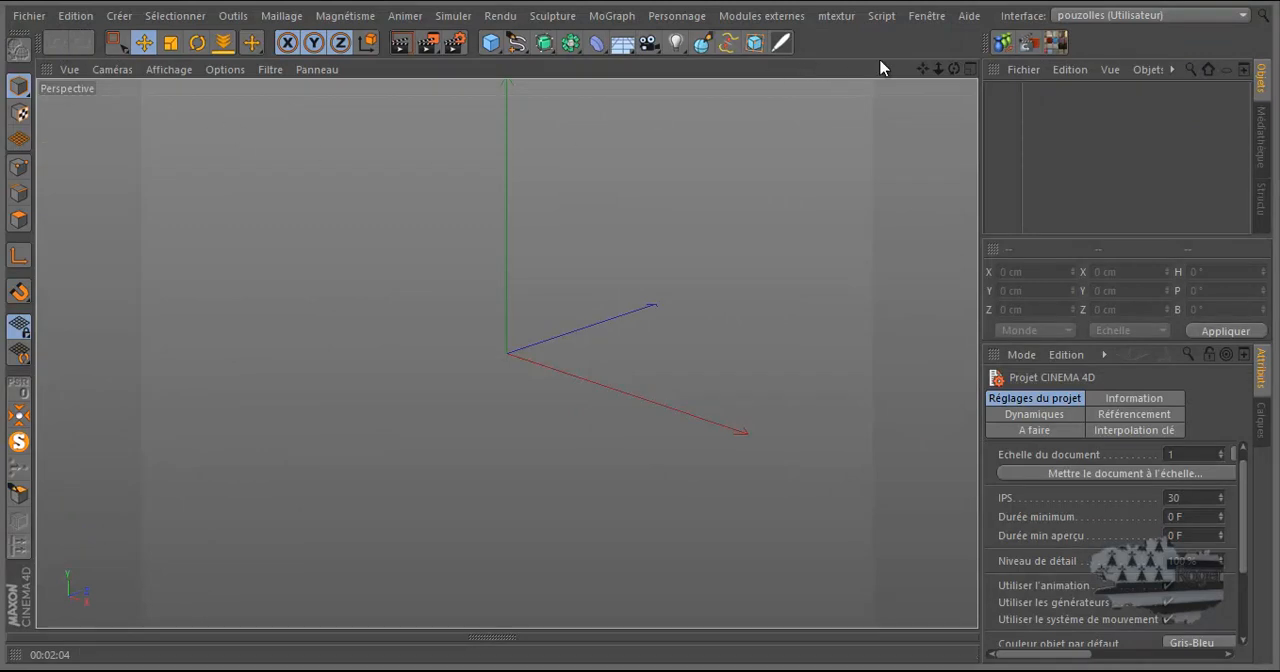
pyautogui.moveTo(922, 68); pyautogui.dragTo(641, 332)
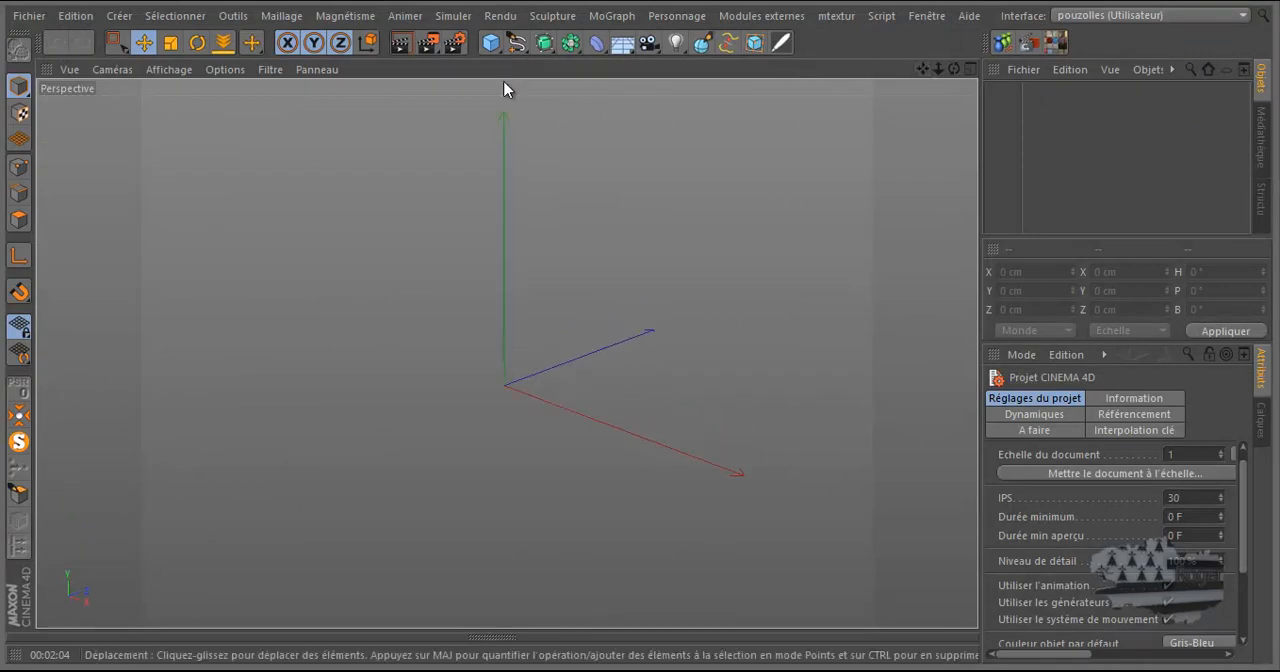
# Add a Plan primitive at the origin with 5 width segments and 5 height segments
pyautogui.click(490, 42)
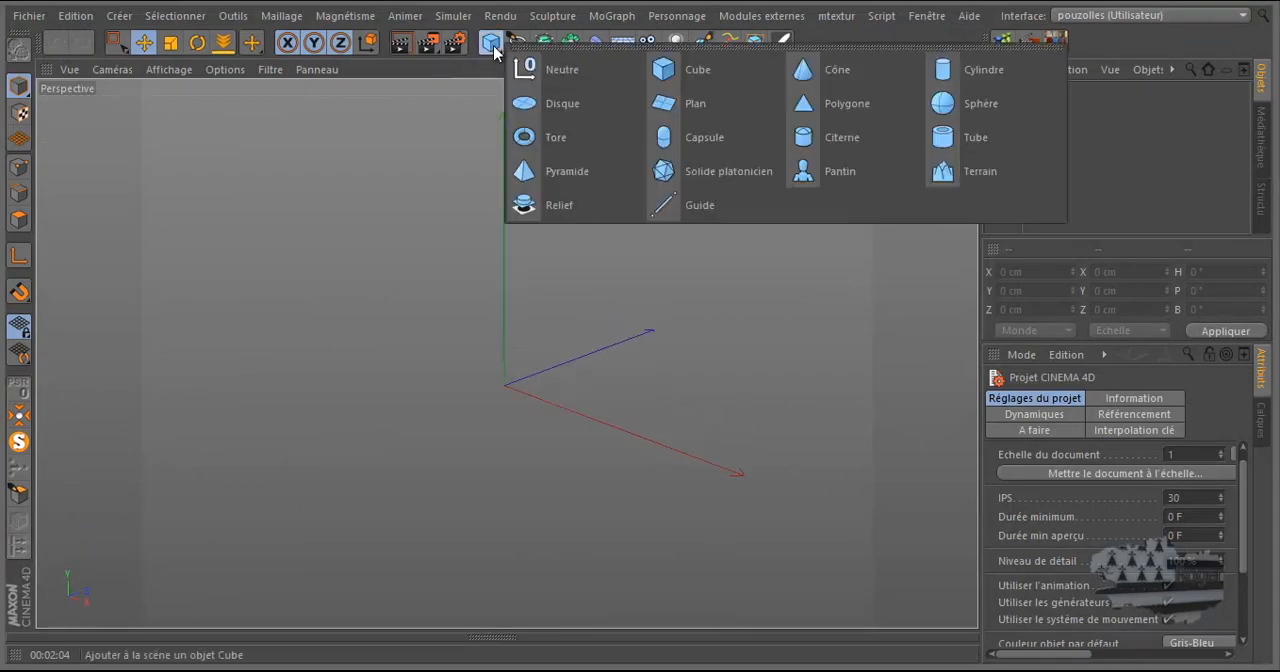
pyautogui.click(691, 104)
pyautogui.click(1129, 495)
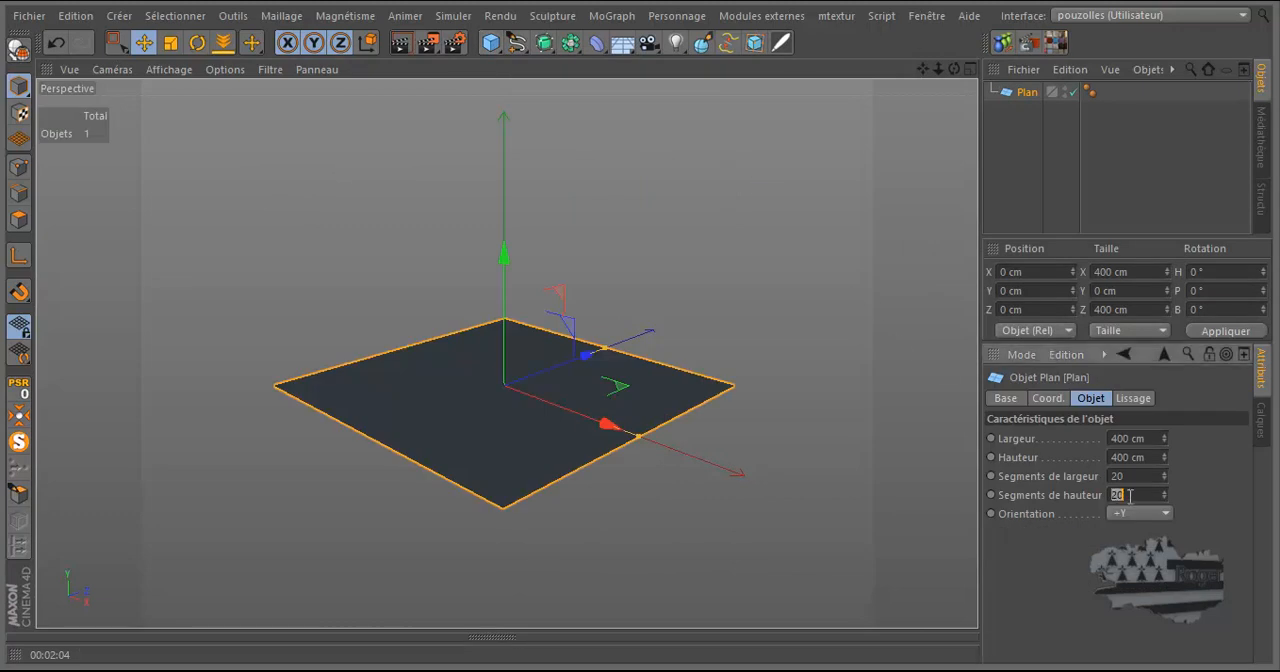
pyautogui.write('5')
pyautogui.doubleClick(1132, 478)
pyautogui.write('5')
pyautogui.press('Return')
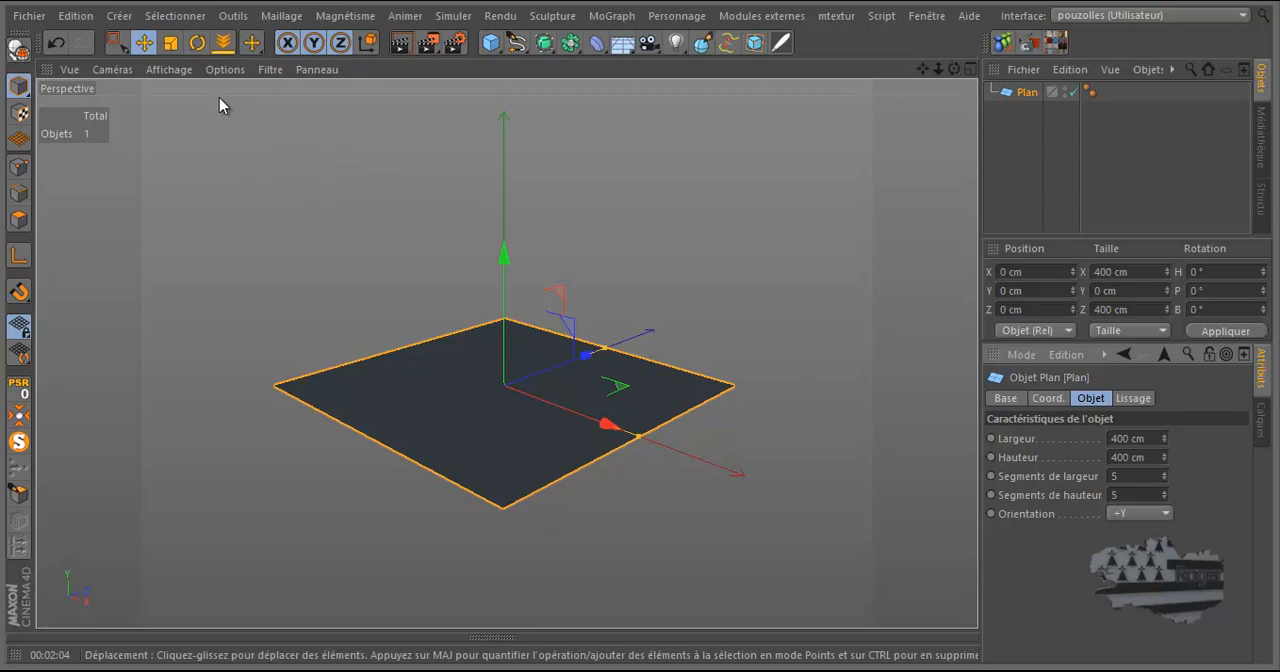
# Switch the viewport display to shading with mesh lines so the plane's segments are drawn
pyautogui.click(167, 73)
pyautogui.click(180, 113)
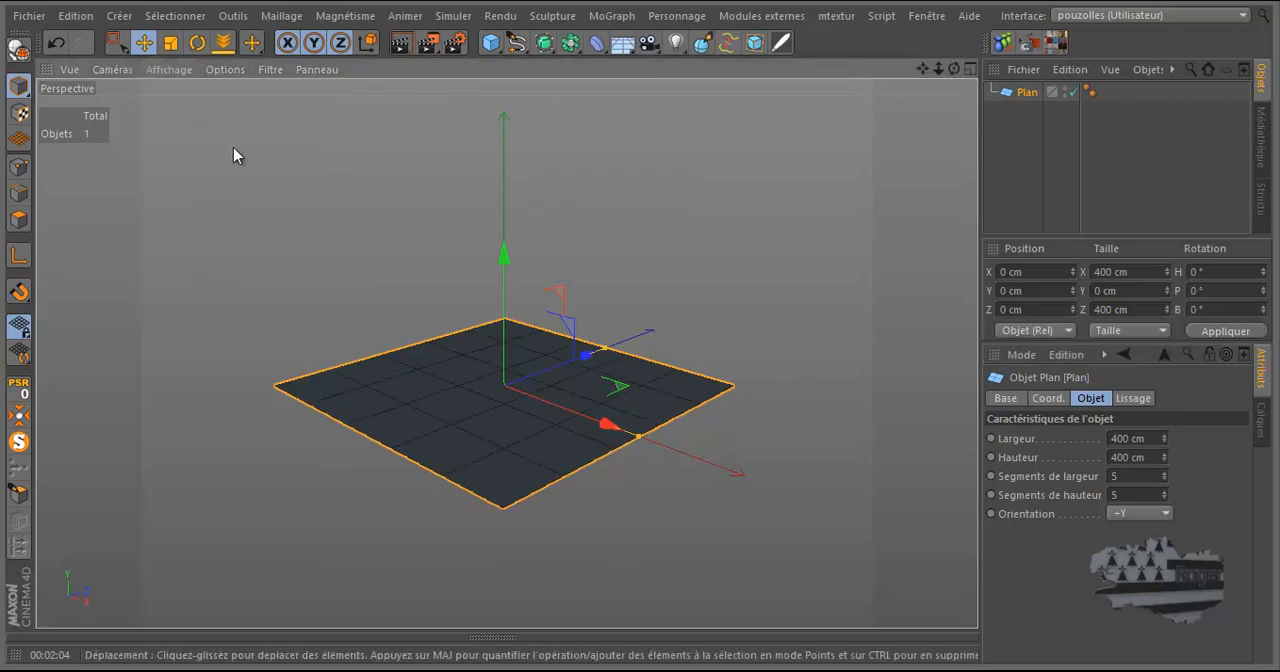
pyautogui.moveTo(954, 67); pyautogui.dragTo(640, 300)
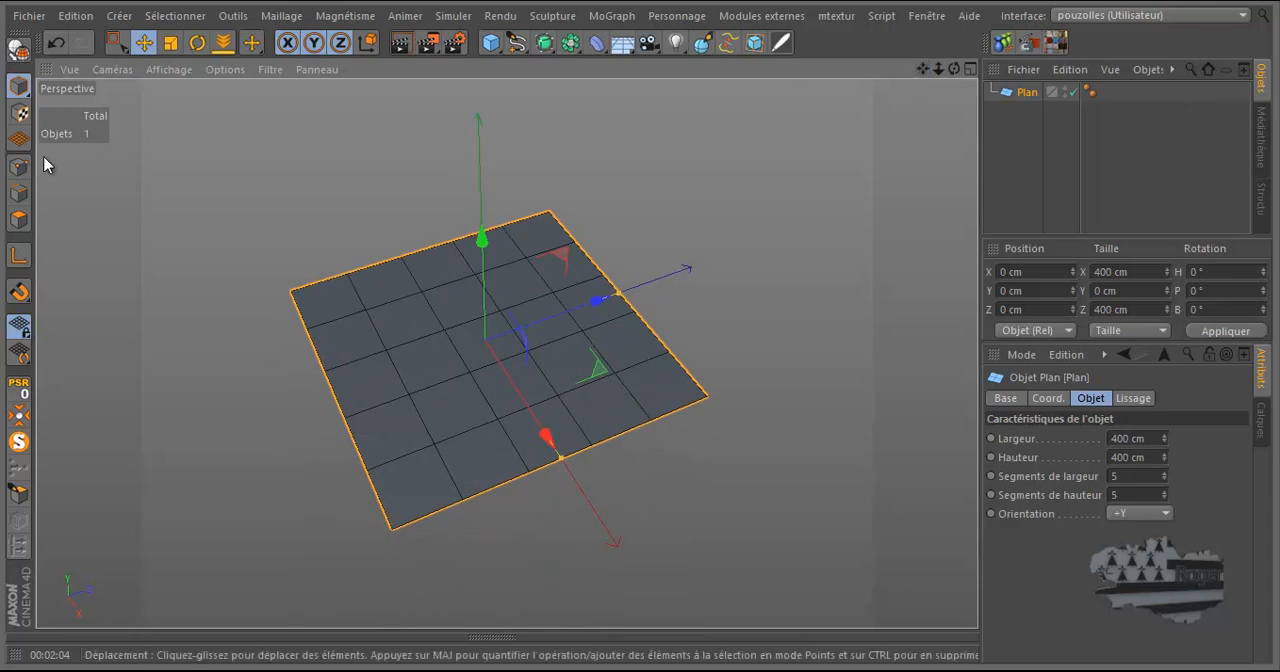
# Make the plane editable and shift one interior point of its third lengthwise line along X to about -86 cm
pyautogui.click(18, 48)
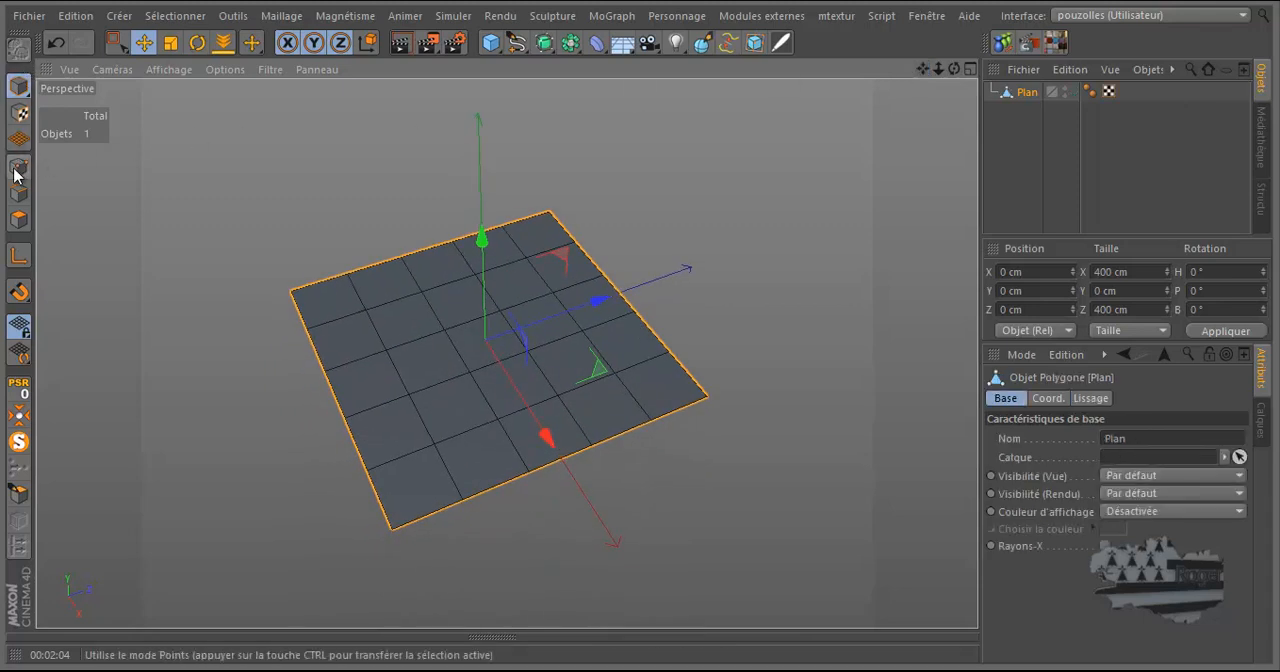
pyautogui.click(18, 166)
pyautogui.click(385, 350)
pyautogui.moveTo(385, 350); pyautogui.dragTo(425, 419)
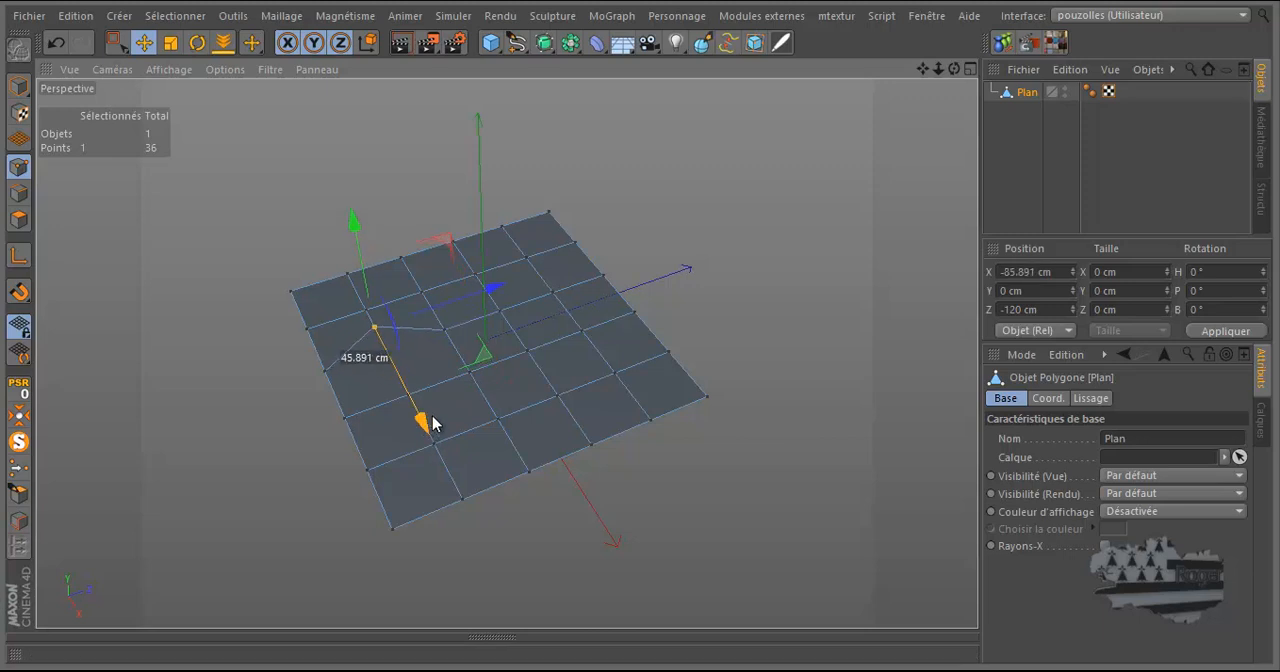
# Shift three more points of the same line unevenly along X, moving the far edge point to about -85 cm
pyautogui.click(445, 329)
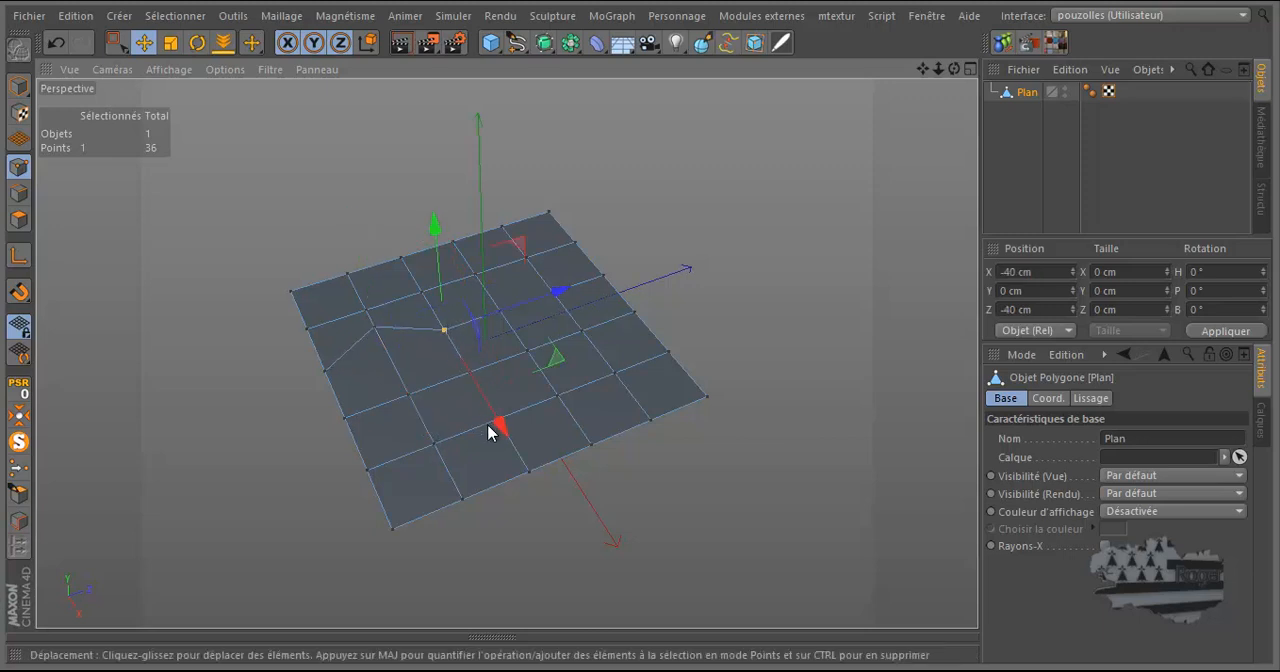
pyautogui.moveTo(500, 430); pyautogui.dragTo(489, 399)
pyautogui.moveTo(555, 298); pyautogui.dragTo(553, 296)
pyautogui.click(553, 292)
pyautogui.moveTo(610, 377); pyautogui.dragTo(599, 353)
pyautogui.click(606, 280)
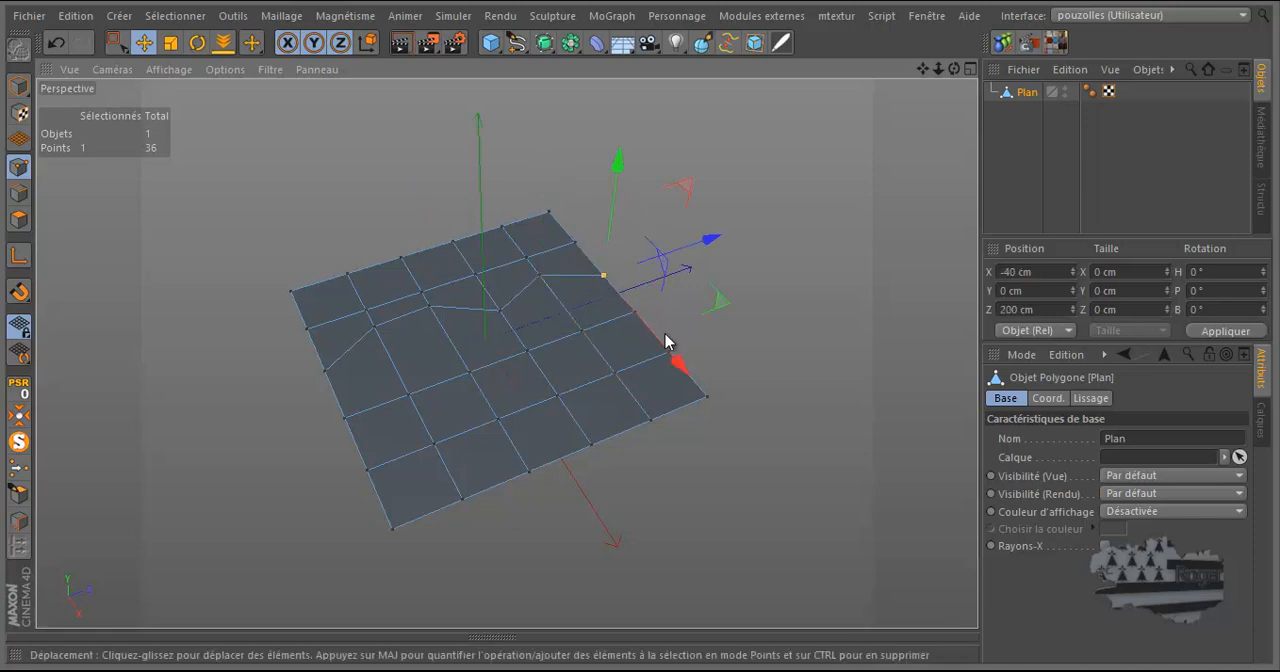
pyautogui.moveTo(677, 363); pyautogui.dragTo(652, 336)
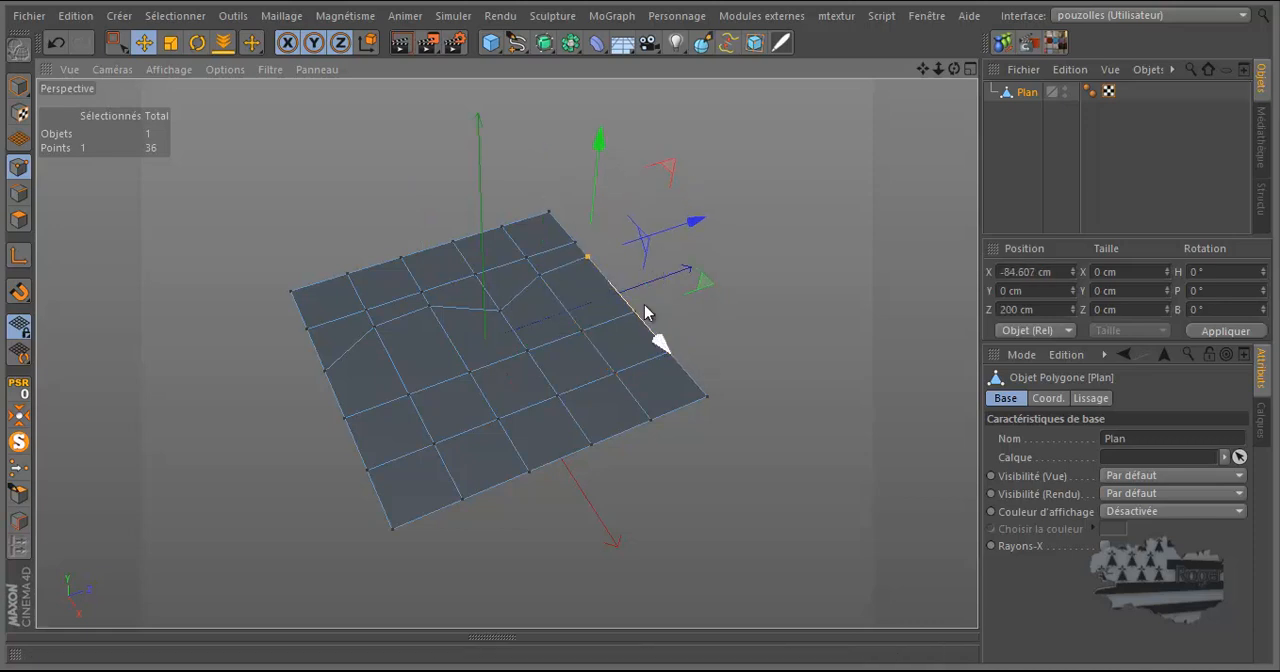
pyautogui.moveTo(956, 68); pyautogui.dragTo(640, 331)
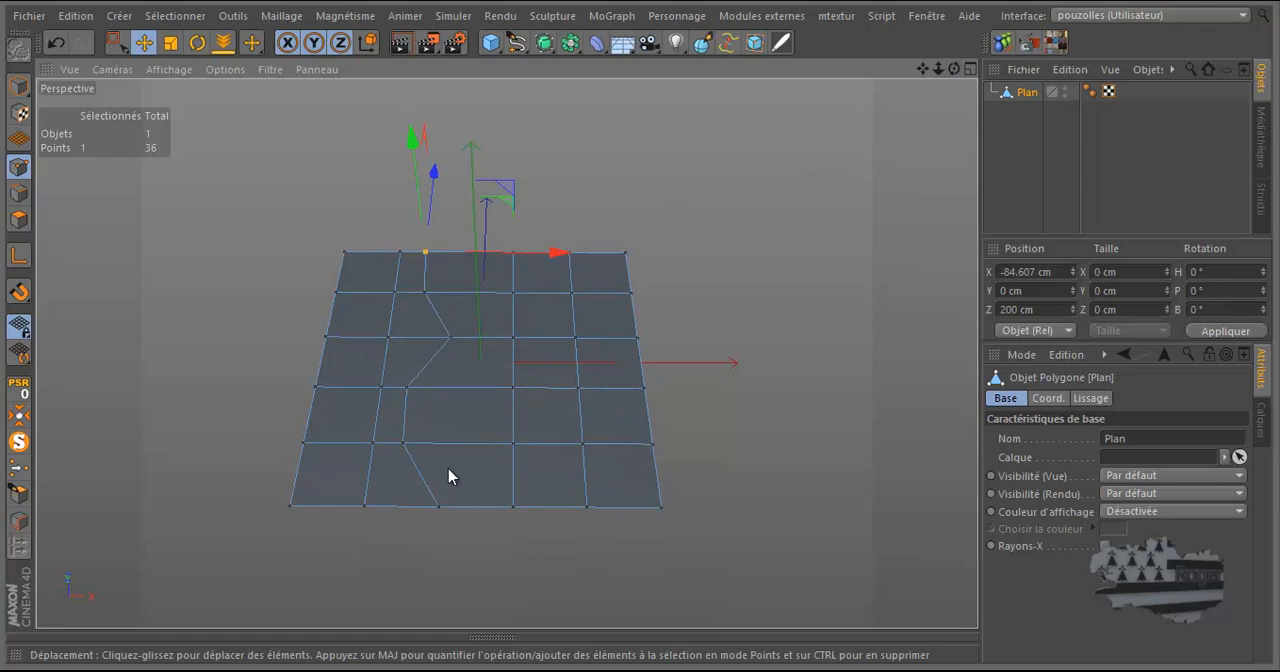
# Select all six points of the zigzag line with the selection brush (Pinceau de sélection)
pyautogui.click(115, 45)
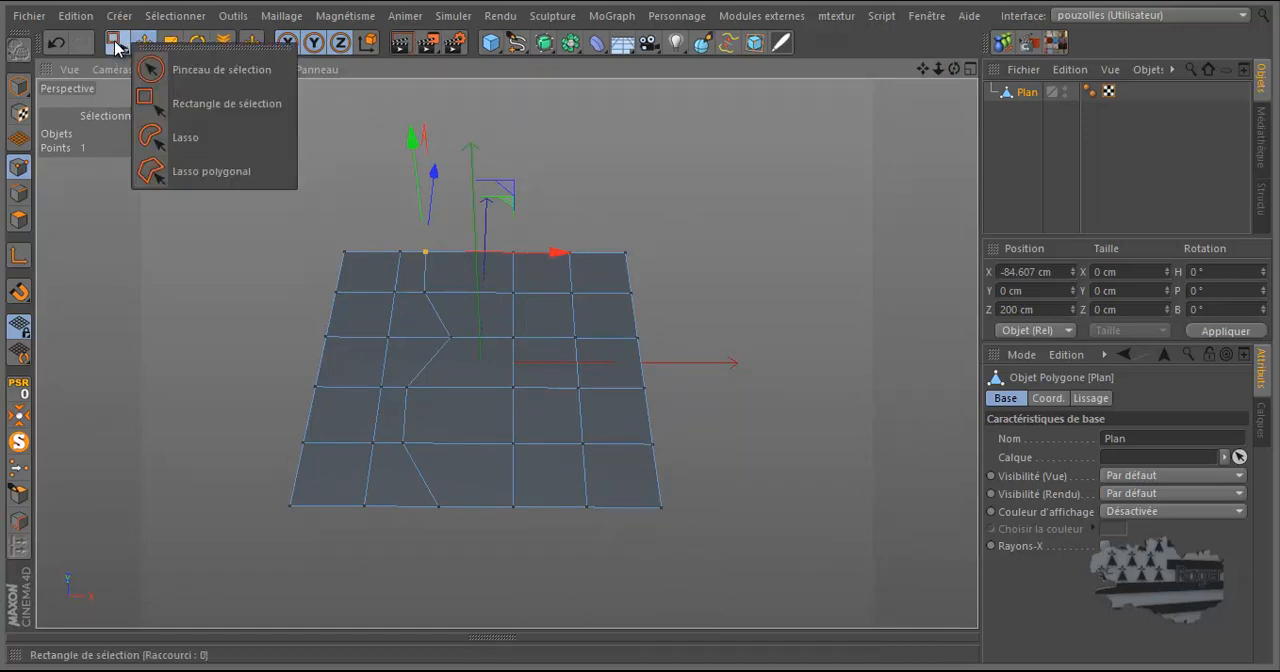
pyautogui.click(178, 75)
pyautogui.moveTo(389, 214)
pyautogui.mouseDown()
pyautogui.moveTo(420, 234)
pyautogui.moveTo(437, 320)
pyautogui.moveTo(409, 372)
pyautogui.moveTo(405, 420)
pyautogui.mouseUp()
pyautogui.moveTo(404, 432); pyautogui.dragTo(440, 527)
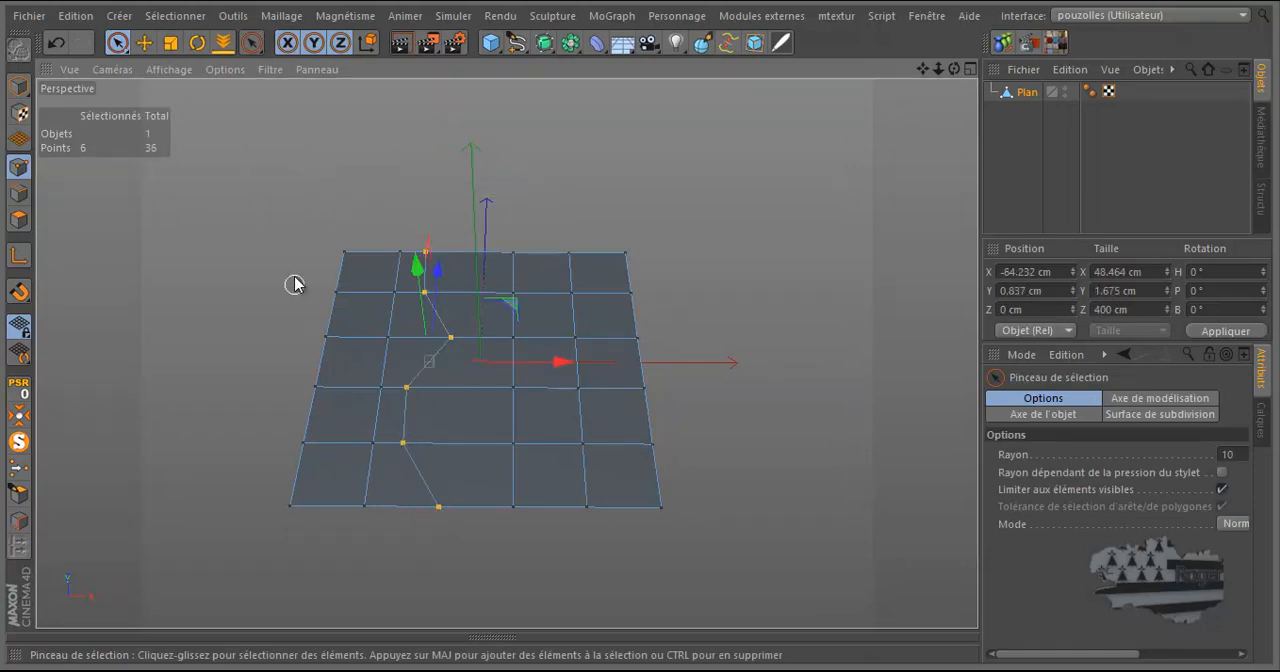
# Disable Utiliser OpenGL in the general preferences and close them
pyautogui.click(91, 19)
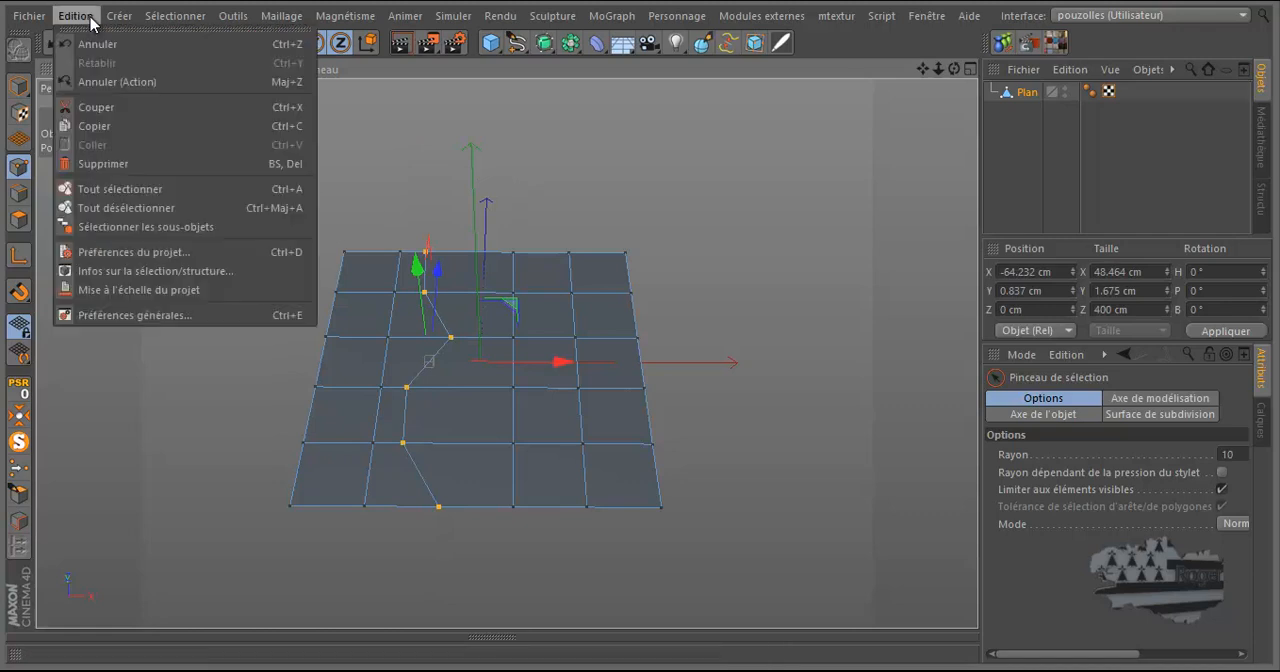
pyautogui.click(115, 312)
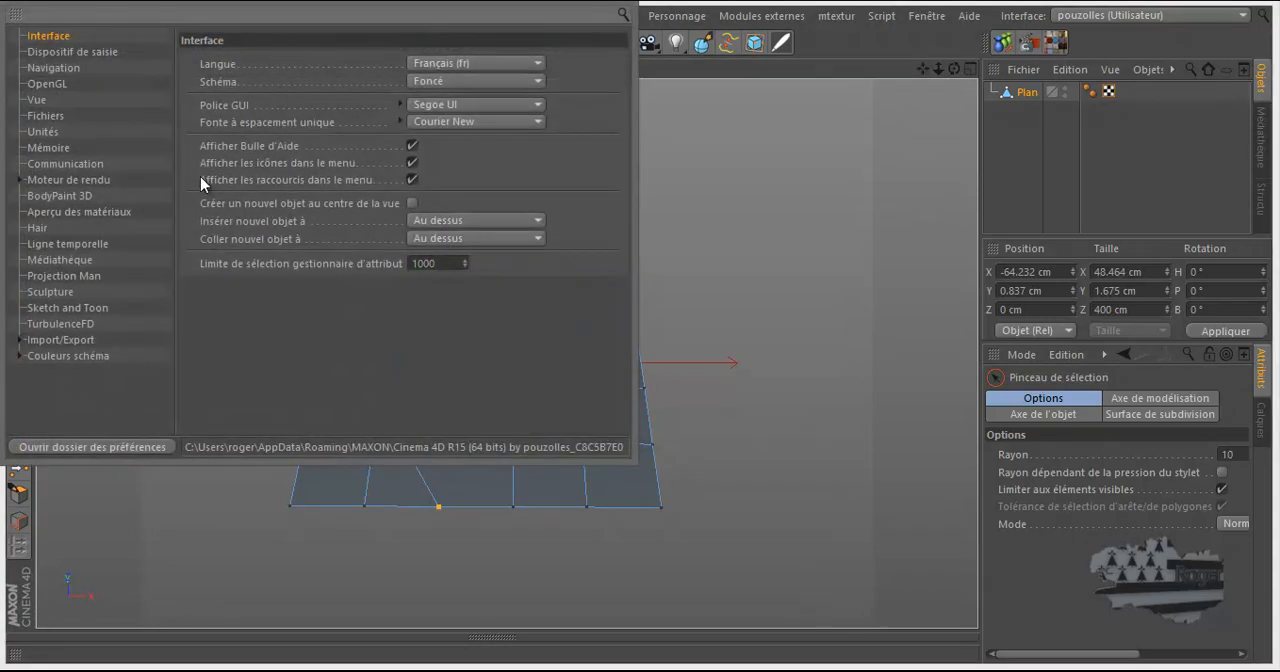
pyautogui.click(38, 85)
pyautogui.click(363, 62)
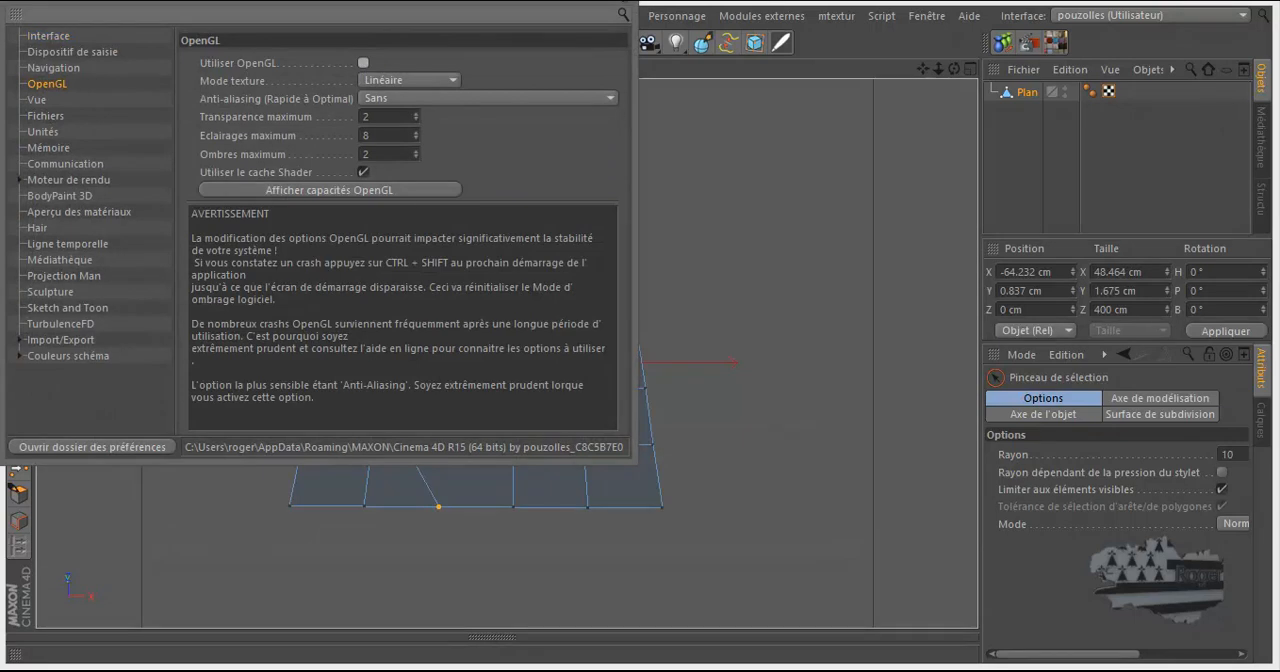
pyautogui.click(624, 14)
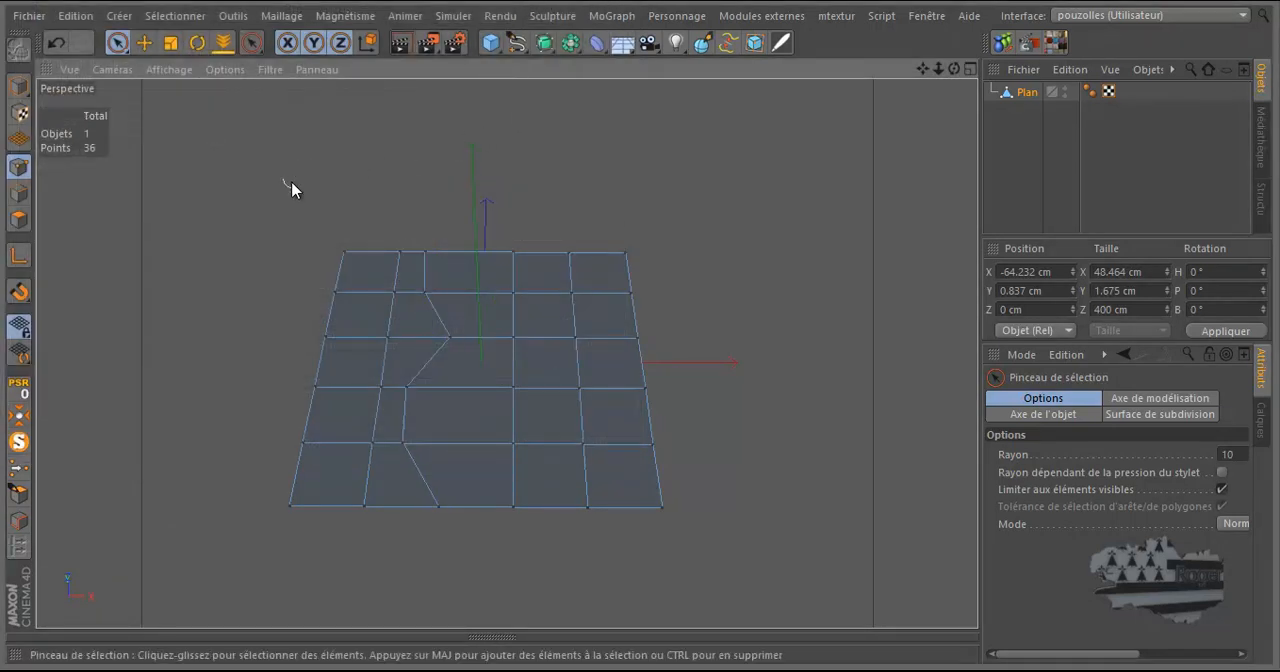
# Reselect the six points of the zigzag line and enlarge the selection brush radius to 17
pyautogui.moveTo(426, 171)
pyautogui.mouseDown()
pyautogui.moveTo(423, 266)
pyautogui.moveTo(443, 323)
pyautogui.moveTo(406, 417)
pyautogui.moveTo(439, 510)
pyautogui.mouseUp()
pyautogui.moveTo(648, 146); pyautogui.dragTo(668, 146, button='middle')
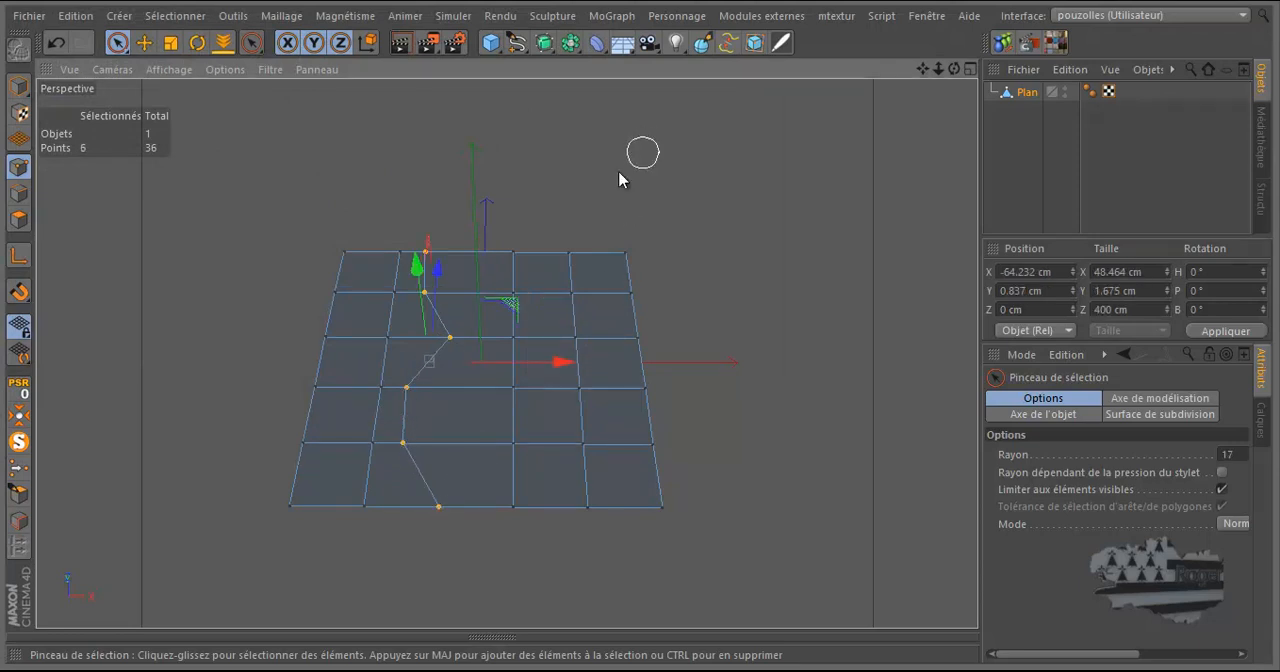
pyautogui.scroll(2, 404, 327)
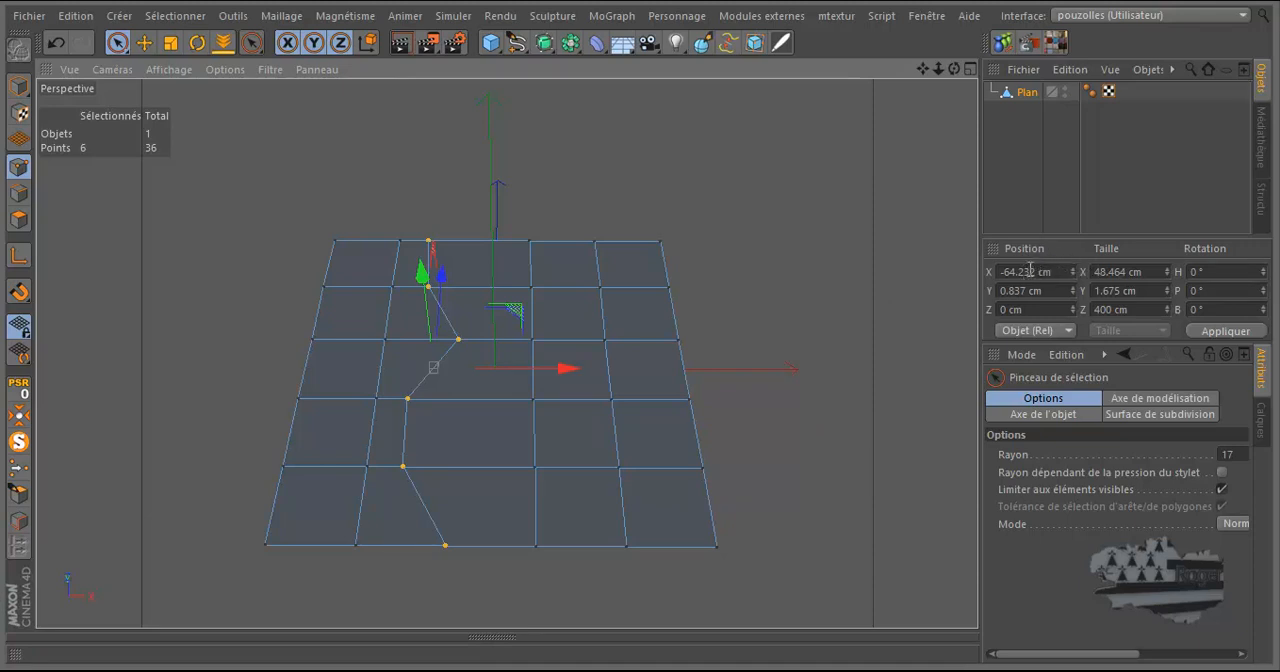
# Try aligning the six selected points by setting their X size to 0 cm, and undo the change
pyautogui.click(1113, 270)
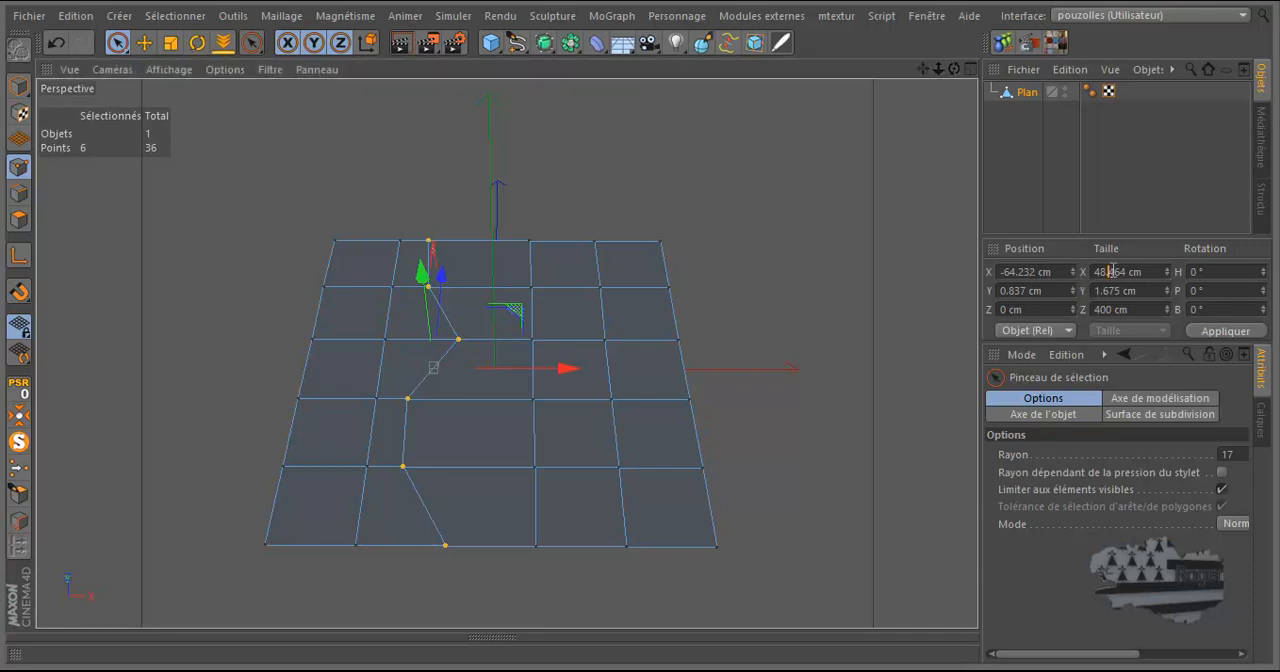
pyautogui.write('0')
pyautogui.press('Return')
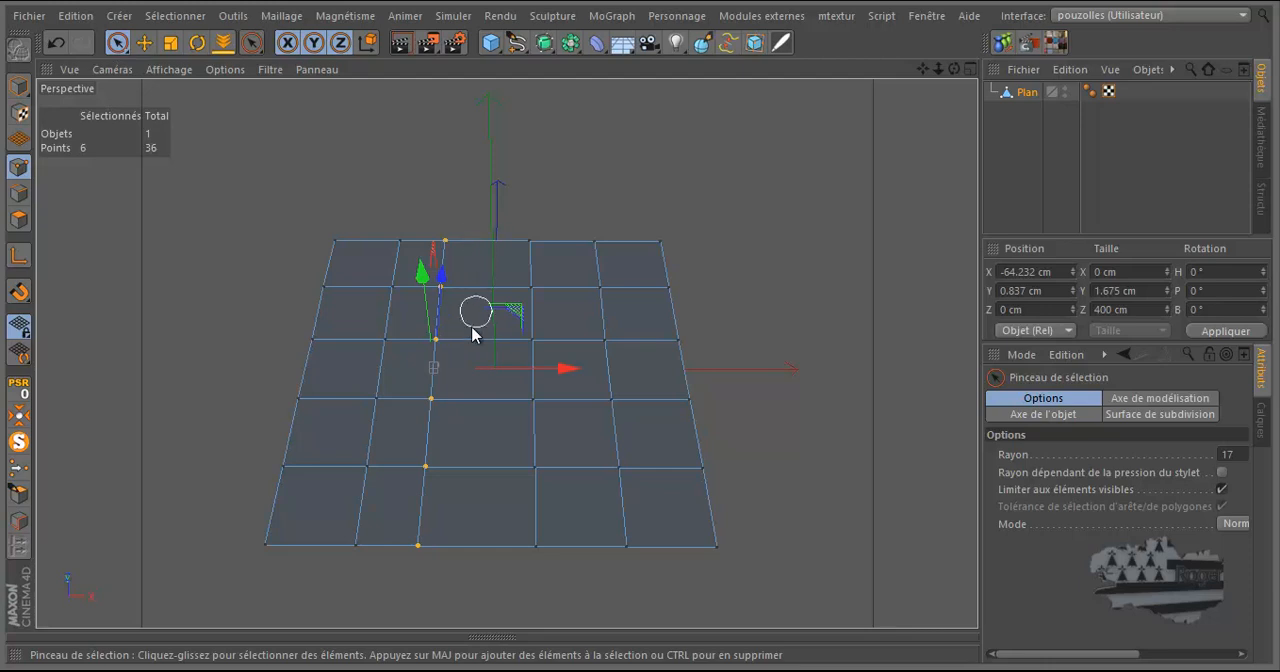
pyautogui.click(55, 43)
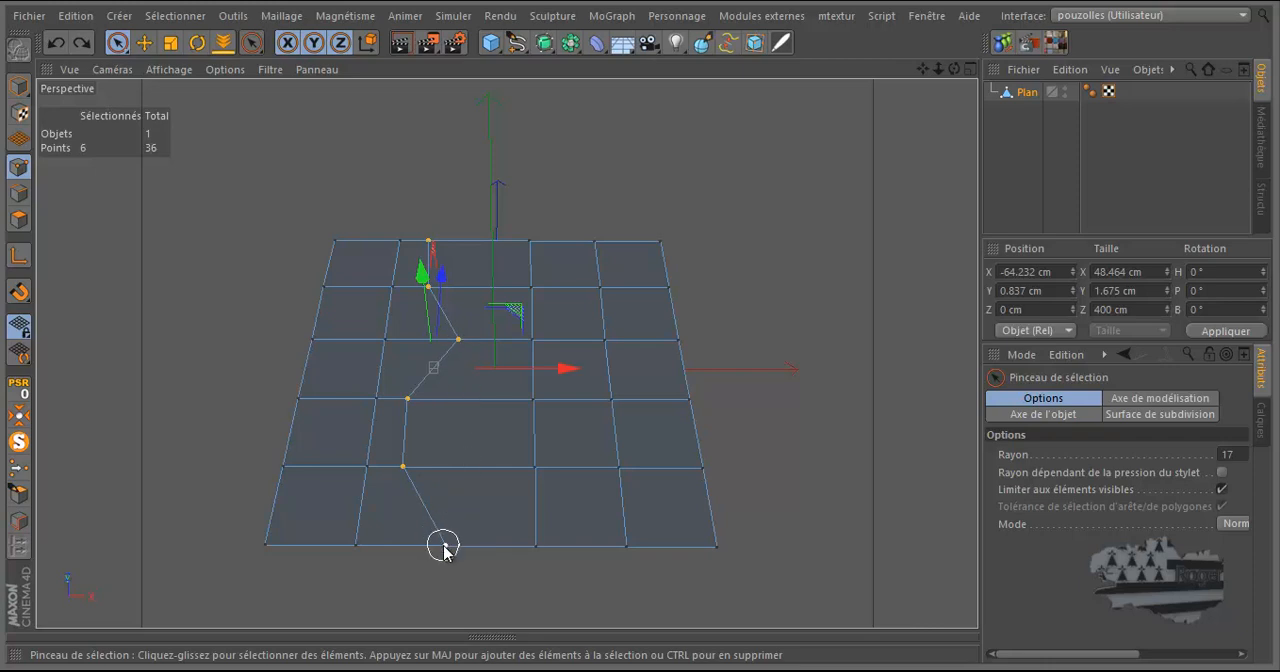
# Activate the Scale tool and display its Axe de modélisation settings, widening the attribute area to reach the sliders
pyautogui.click(171, 44)
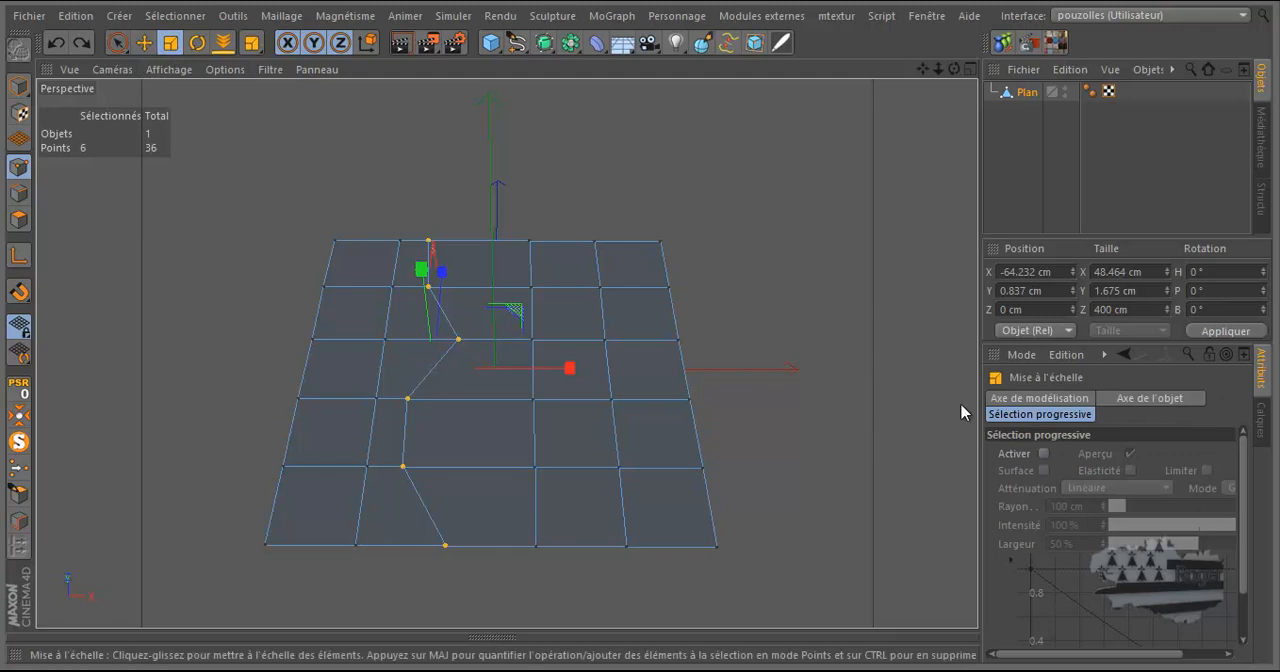
pyautogui.click(1136, 399)
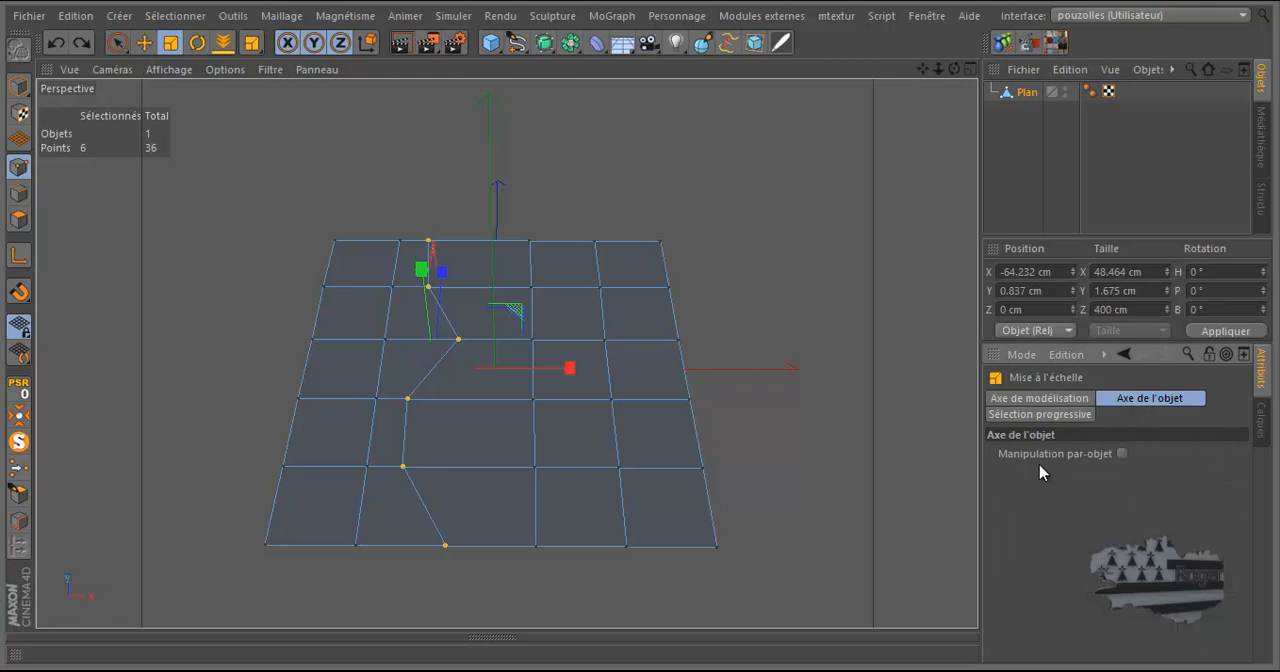
pyautogui.click(1066, 415)
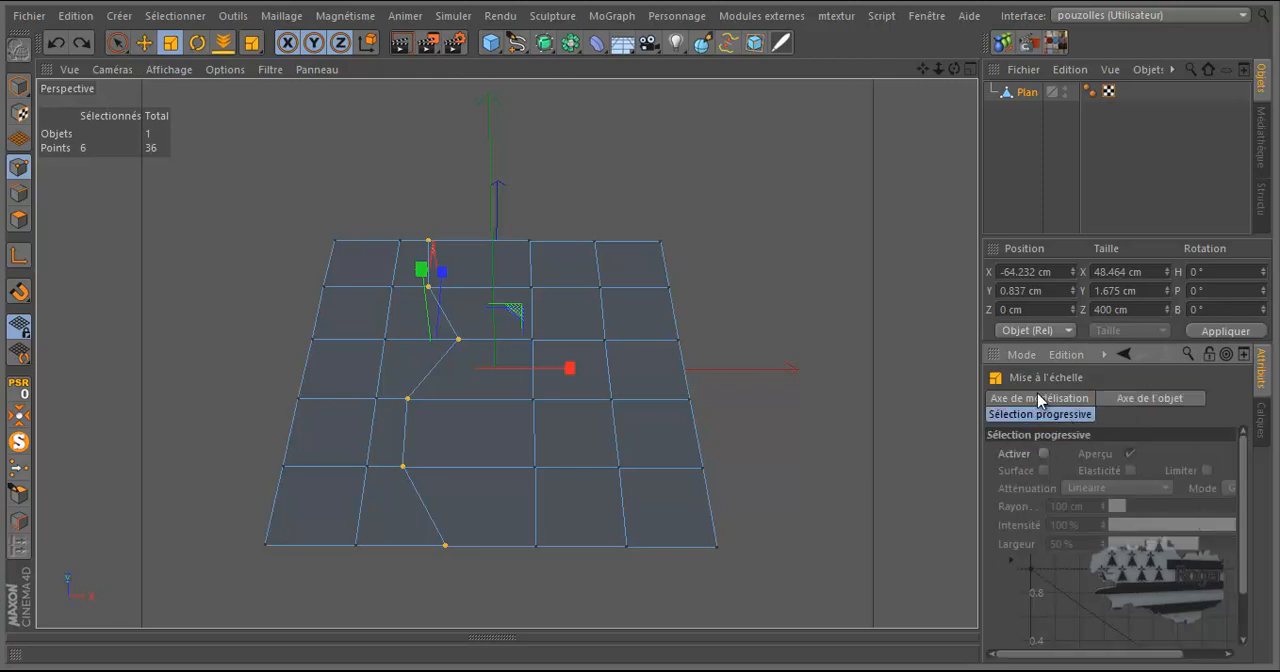
pyautogui.click(1037, 399)
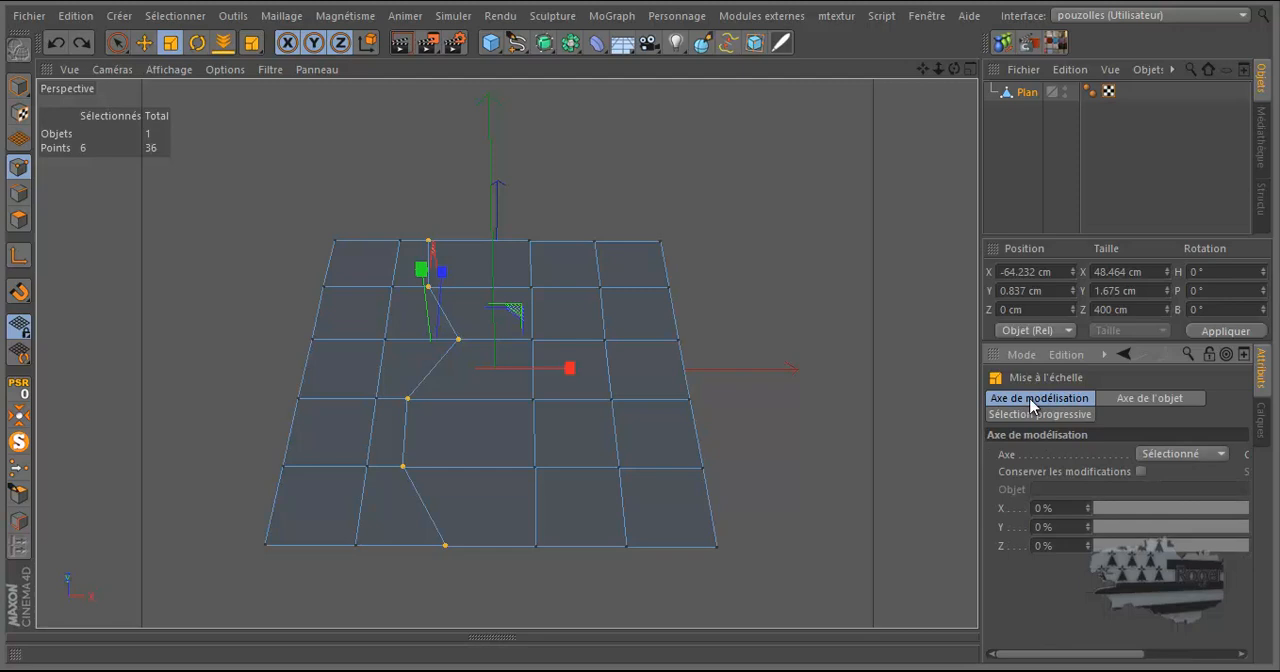
pyautogui.moveTo(980, 377); pyautogui.dragTo(912, 377)
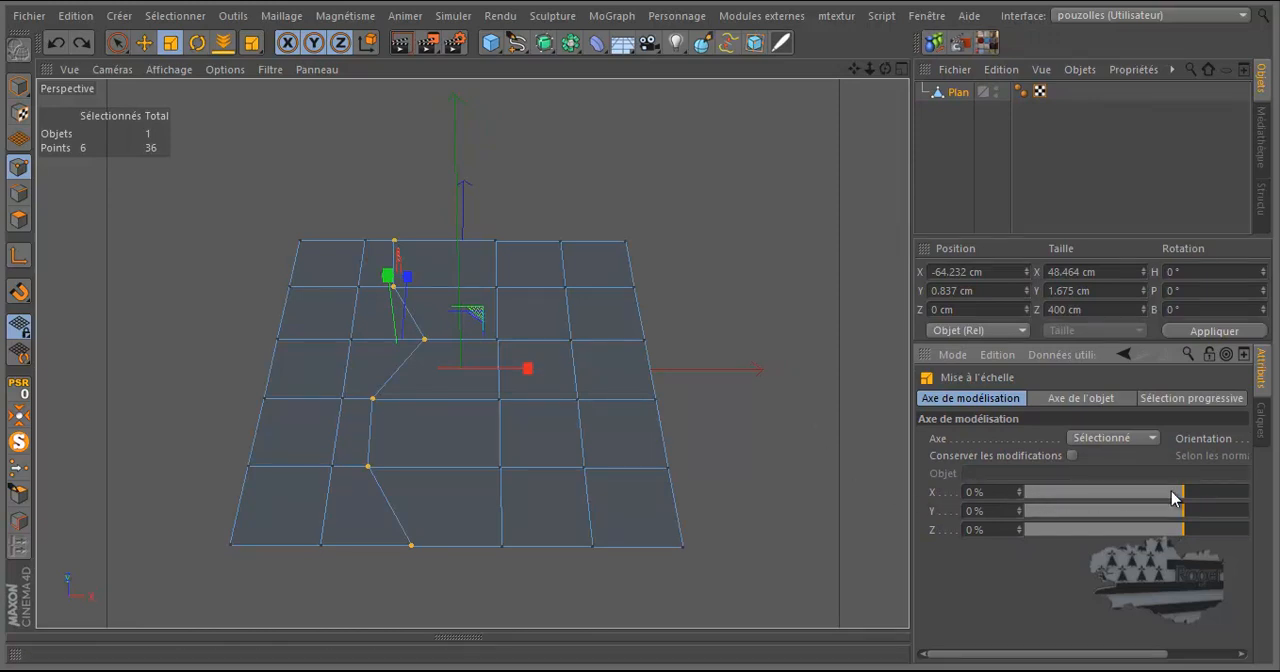
# Shift the modelling axis of the selected points along X to -100 %, and finally set it to 100 %
pyautogui.moveTo(1175, 492); pyautogui.dragTo(1015, 494)
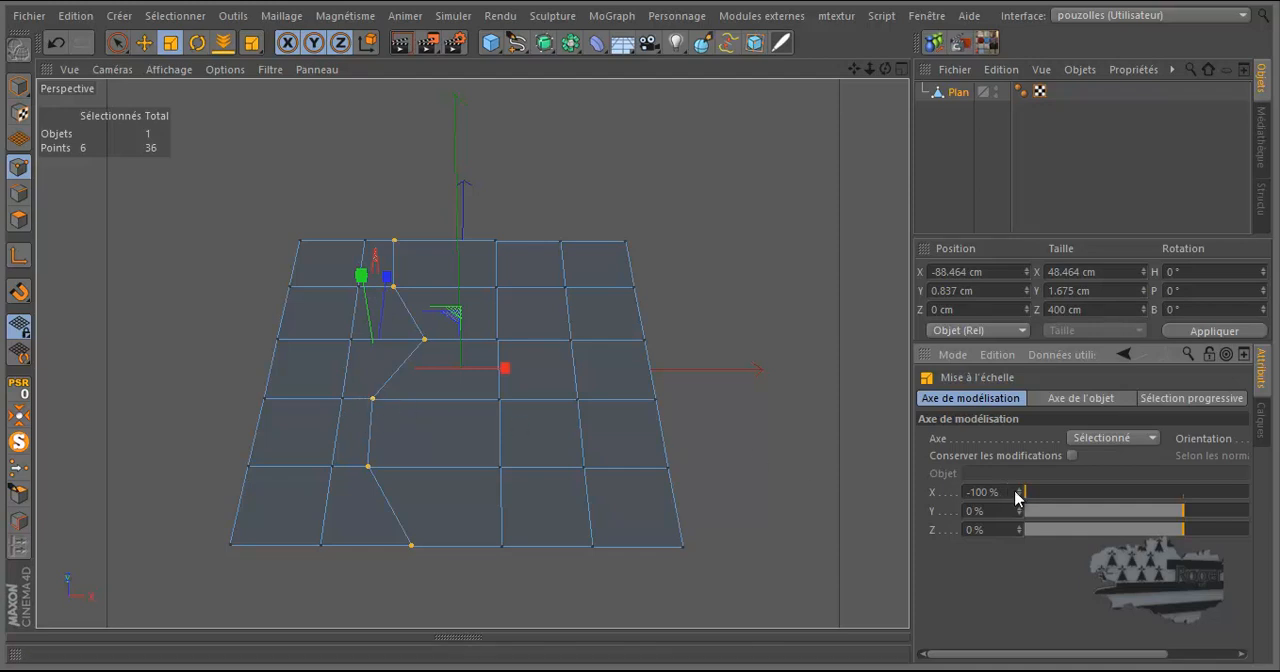
pyautogui.moveTo(1033, 498); pyautogui.dragTo(1264, 503)
pyautogui.moveTo(1160, 660); pyautogui.dragTo(1238, 656)
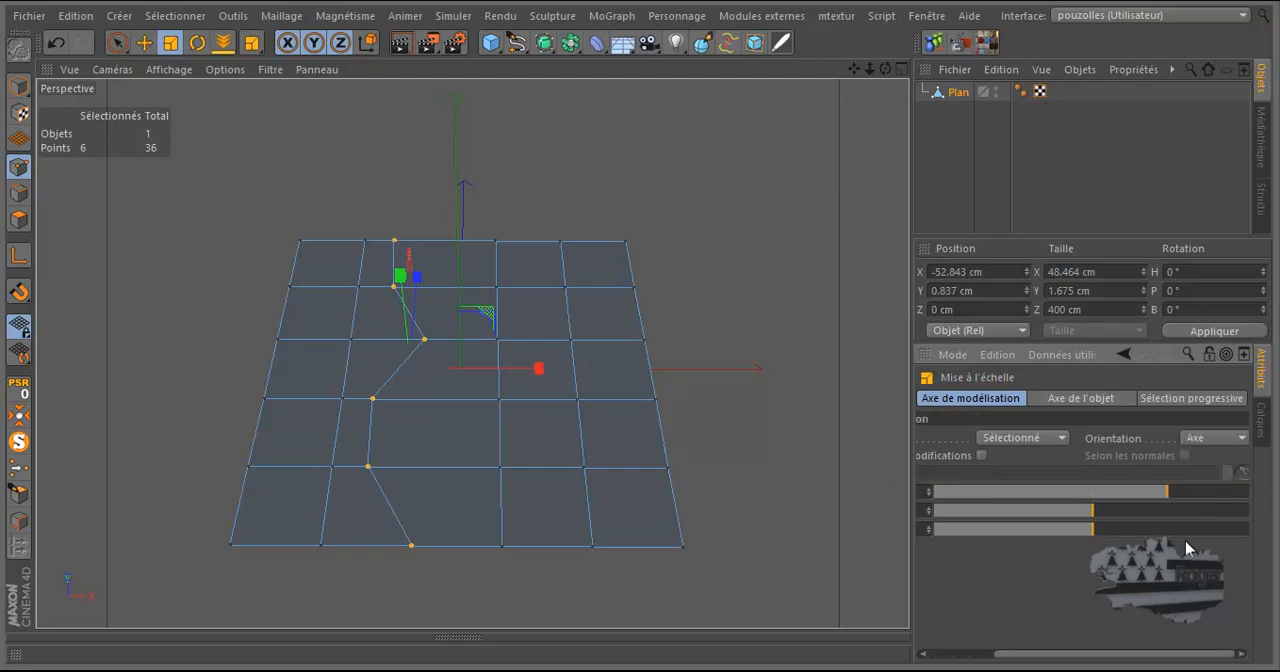
pyautogui.moveTo(909, 511); pyautogui.dragTo(836, 510)
pyautogui.moveTo(1165, 497); pyautogui.dragTo(1257, 497)
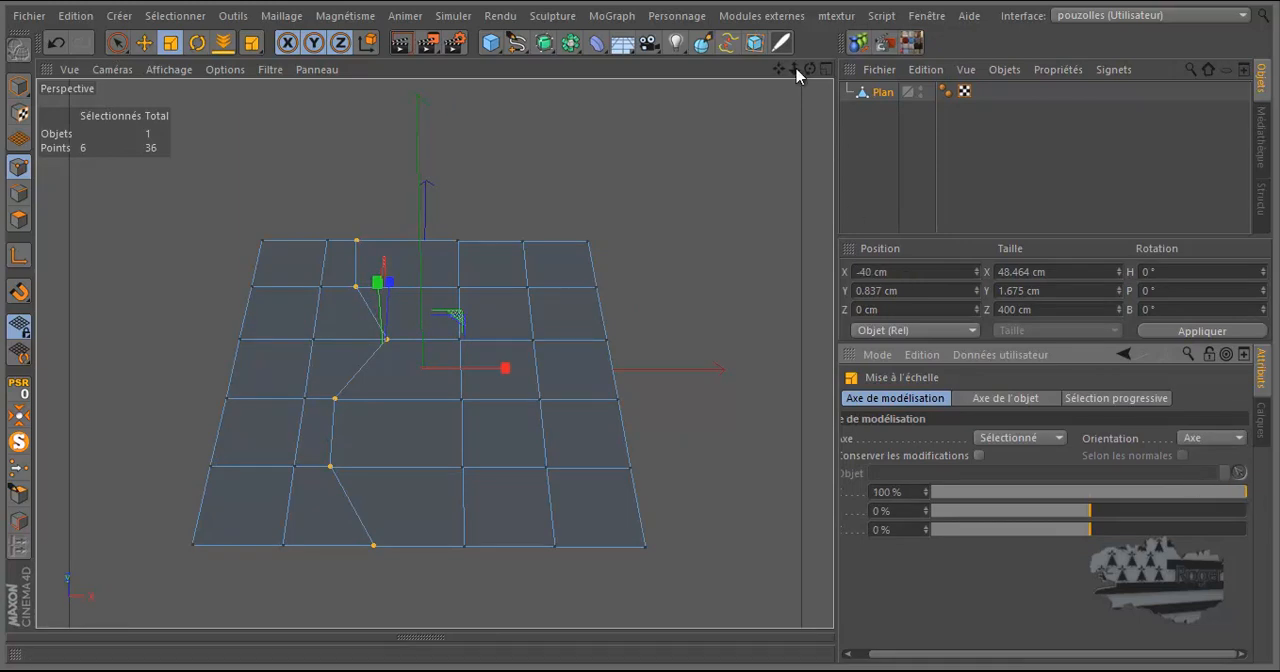
# Try aligning the six selected points by scaling them along X down to 0 cm, and undo the last change
pyautogui.moveTo(810, 69); pyautogui.dragTo(643, 334)
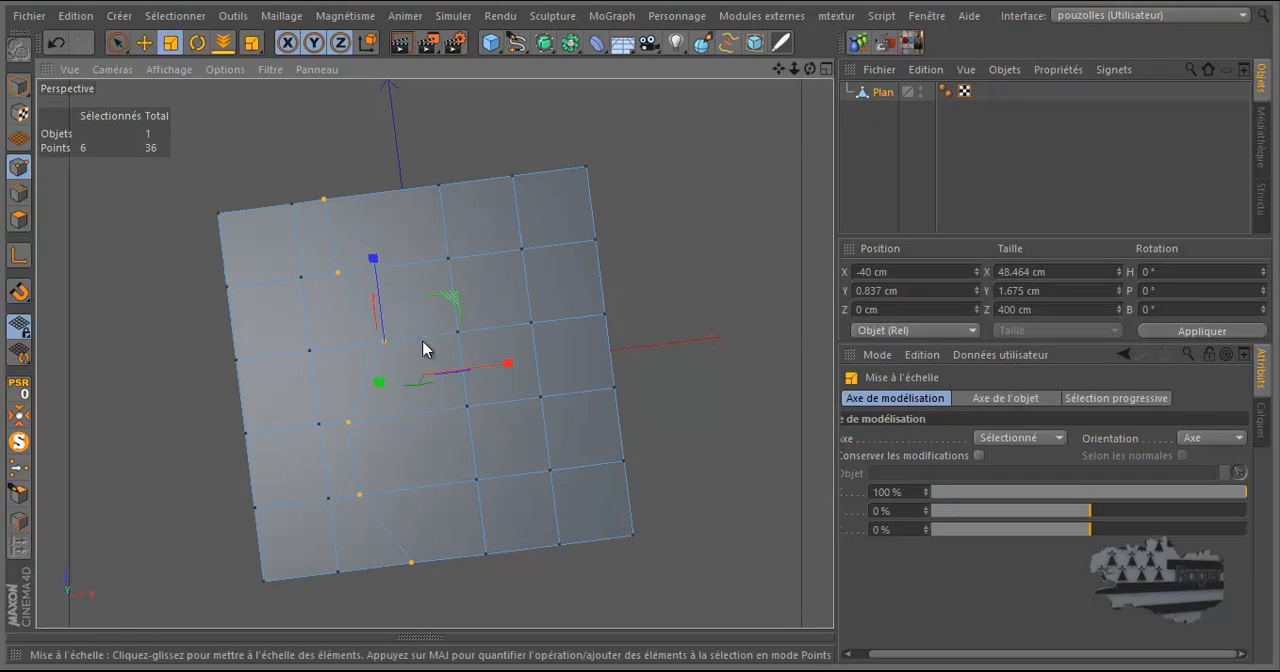
pyautogui.moveTo(509, 371)
pyautogui.mouseDown()
pyautogui.moveTo(381, 392)
pyautogui.moveTo(450, 389)
pyautogui.moveTo(500, 371)
pyautogui.moveTo(458, 372)
pyautogui.moveTo(512, 366)
pyautogui.moveTo(501, 362)
pyautogui.mouseUp()
pyautogui.click(1027, 271)
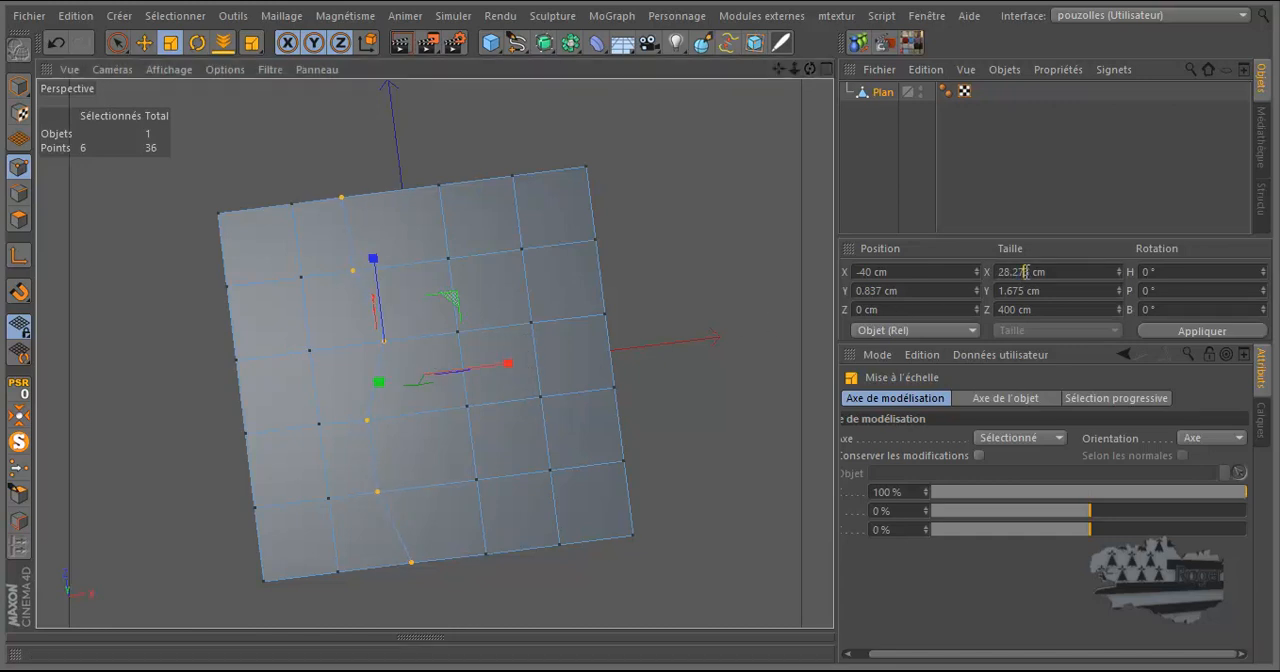
pyautogui.write('0')
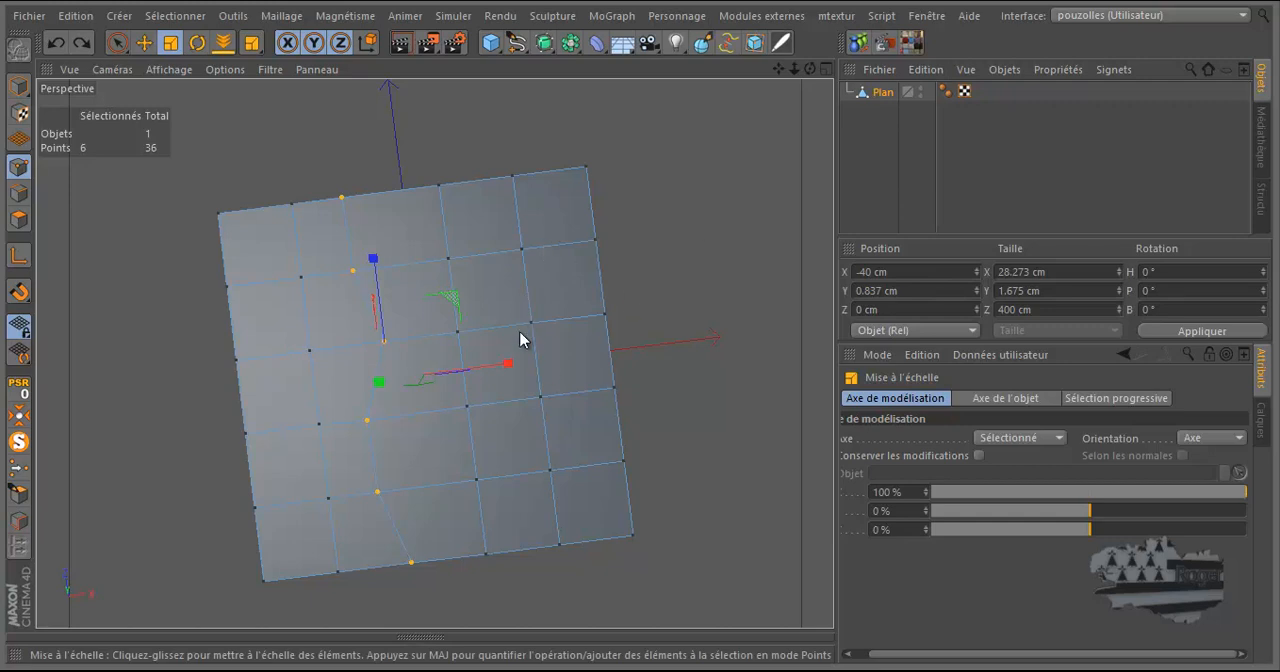
pyautogui.moveTo(427, 399); pyautogui.dragTo(378, 389)
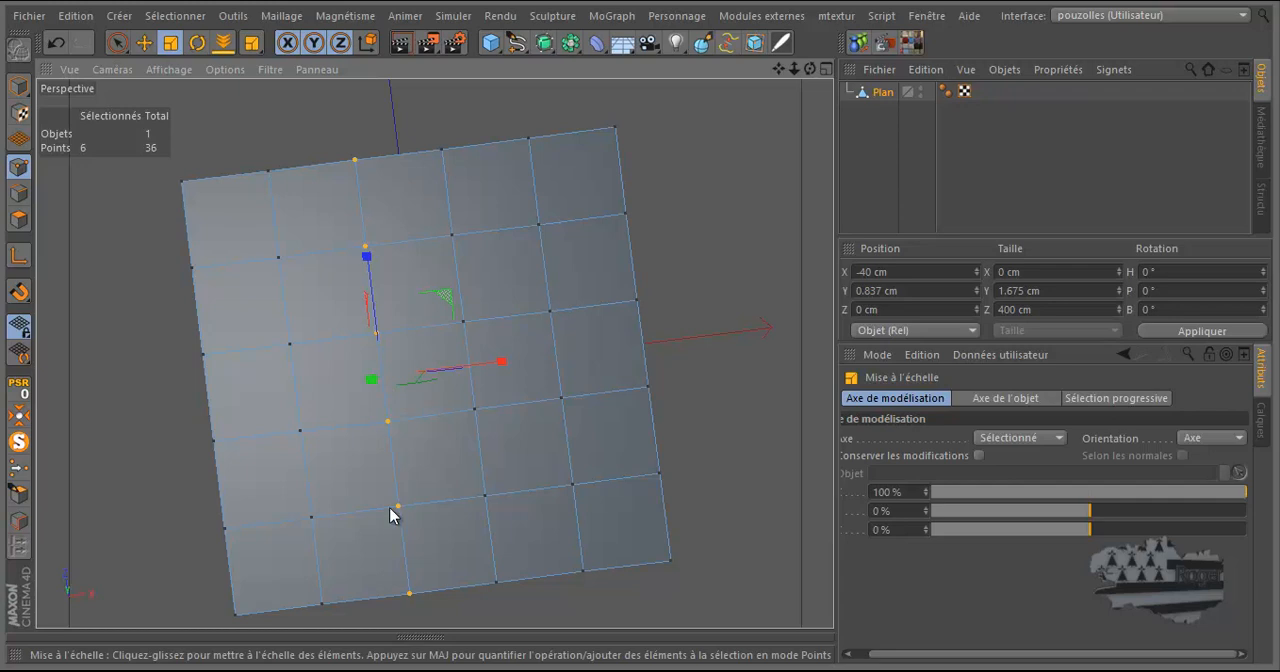
pyautogui.moveTo(811, 69); pyautogui.dragTo(640, 333)
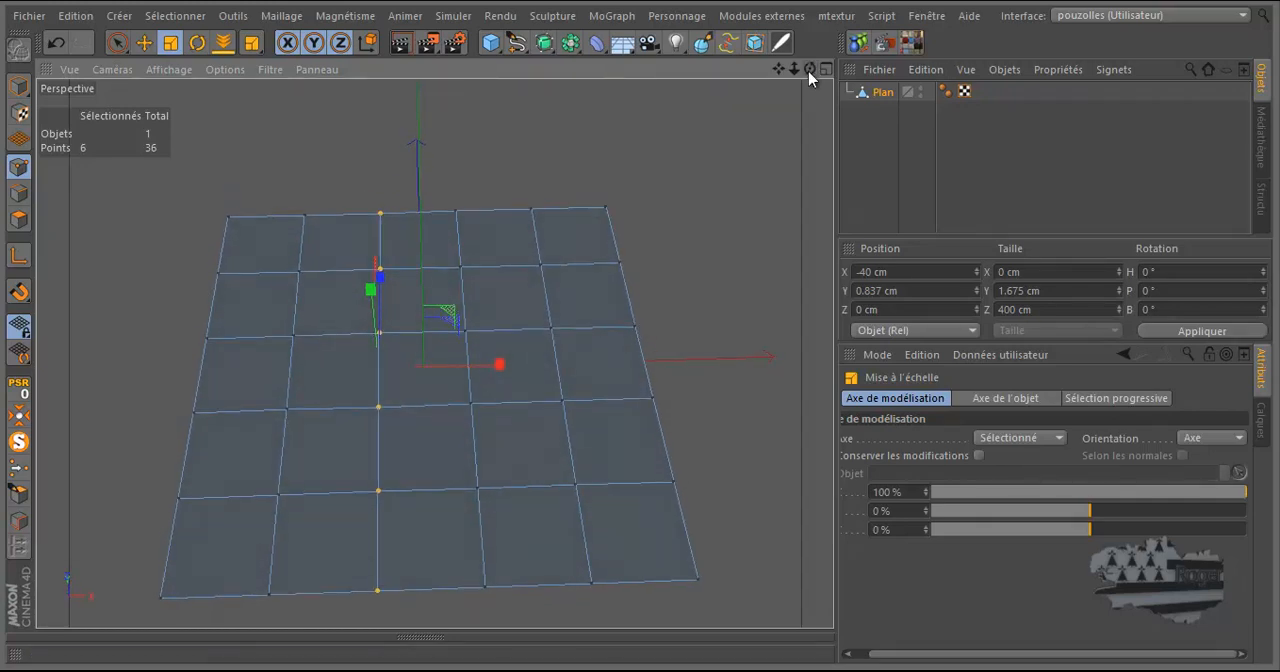
pyautogui.click(57, 45)
# Set the modelling axis X to -100 %, try scaling the six points along X from there, and undo the scaling
pyautogui.moveTo(1240, 497); pyautogui.dragTo(929, 491)
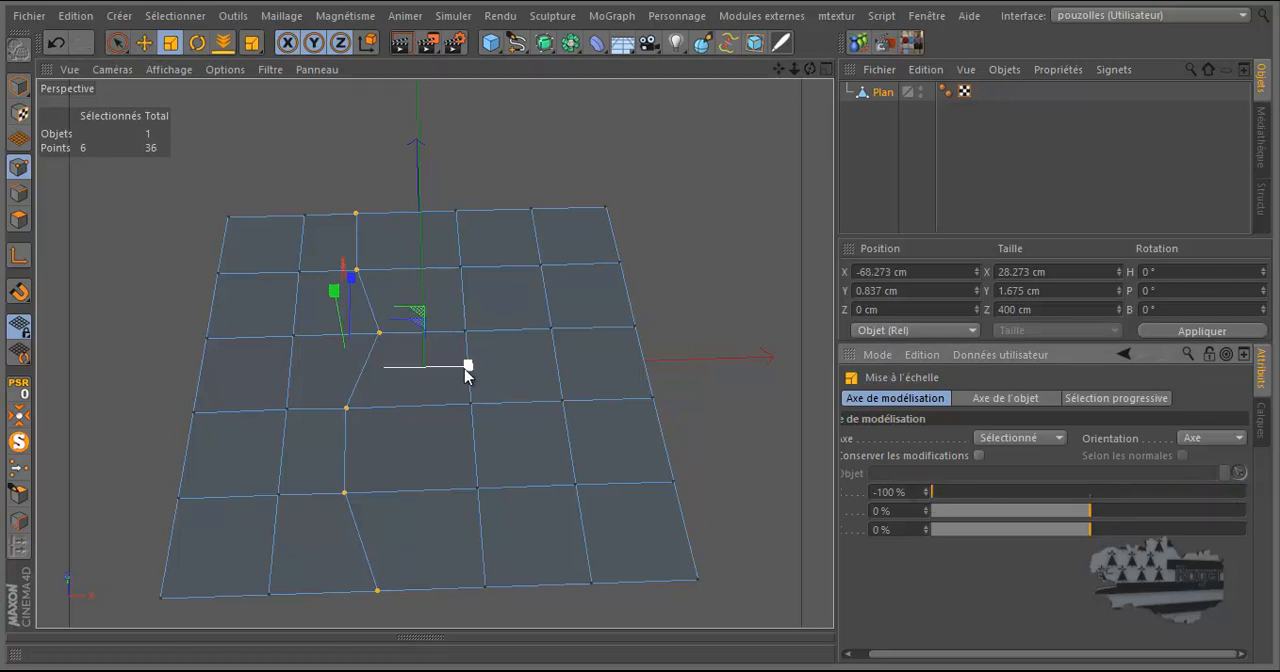
pyautogui.moveTo(467, 366); pyautogui.dragTo(414, 370)
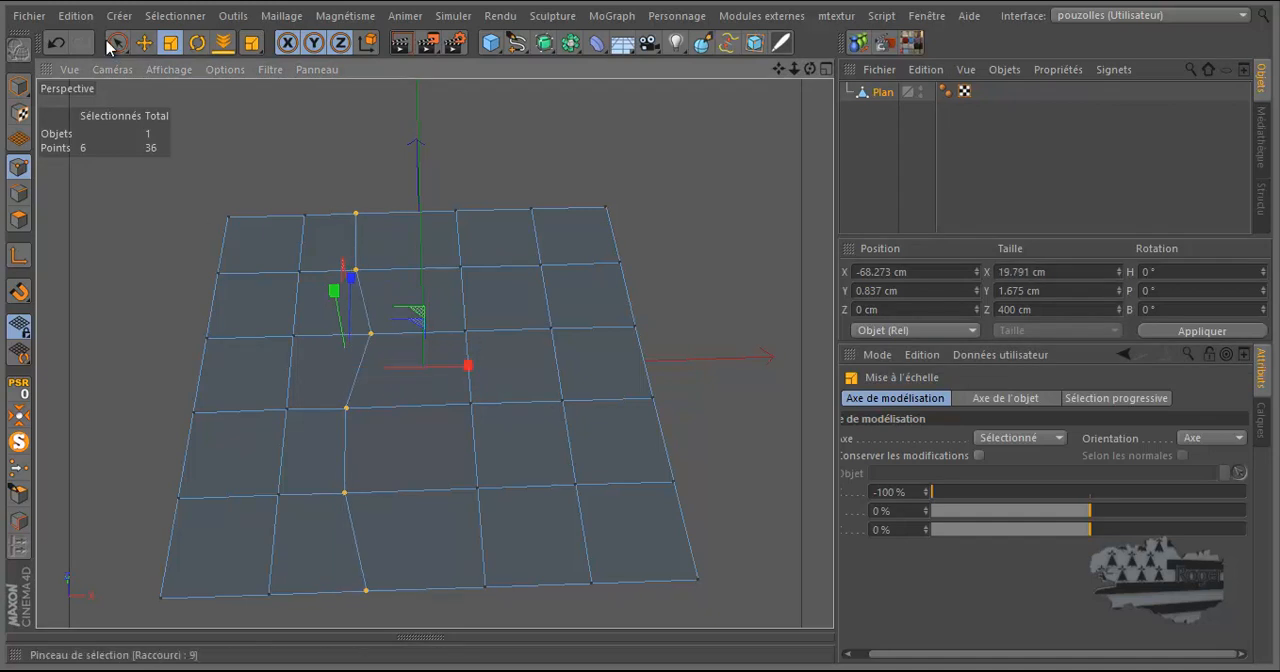
pyautogui.click(57, 41)
pyautogui.click(57, 41)
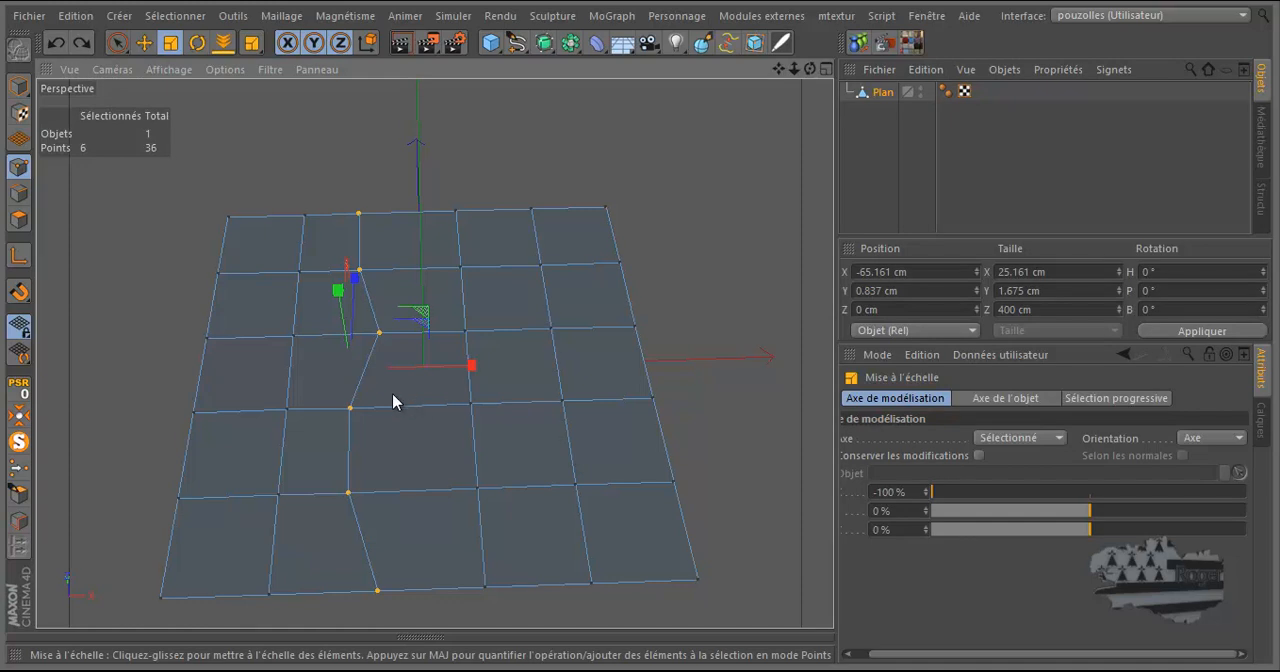
# Move the zigzag line's second point and then its far-edge point outward along X, placing the far-edge point at about -95 cm
pyautogui.click(144, 42)
pyautogui.click(360, 271)
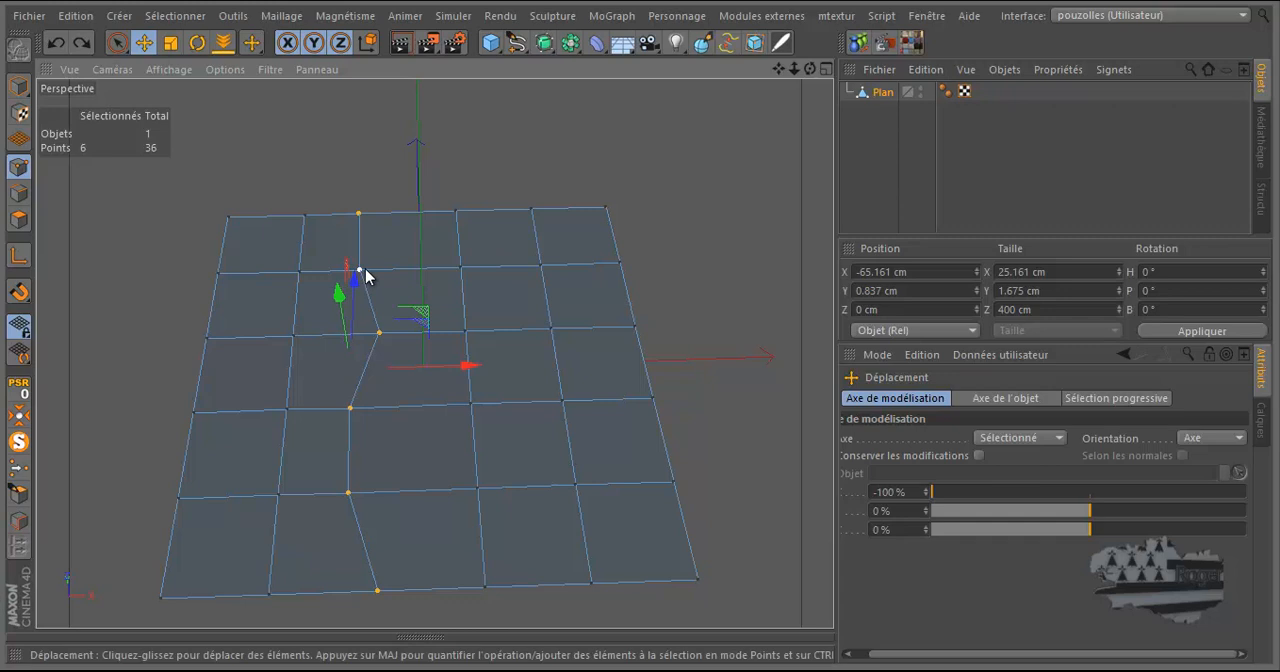
pyautogui.moveTo(466, 277); pyautogui.dragTo(449, 273)
pyautogui.click(354, 212)
pyautogui.moveTo(479, 212); pyautogui.dragTo(449, 209)
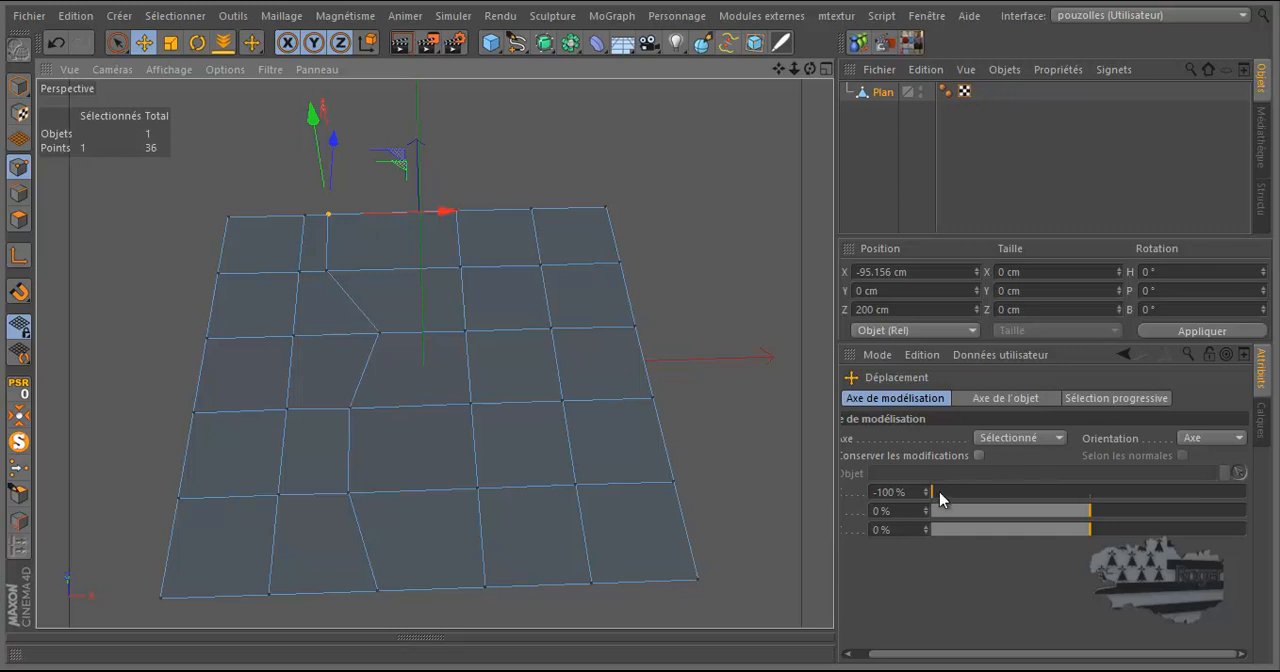
# Reselect the six points of the zigzag line with the selection brush and set their modelling axis X to 0 %
pyautogui.click(117, 42)
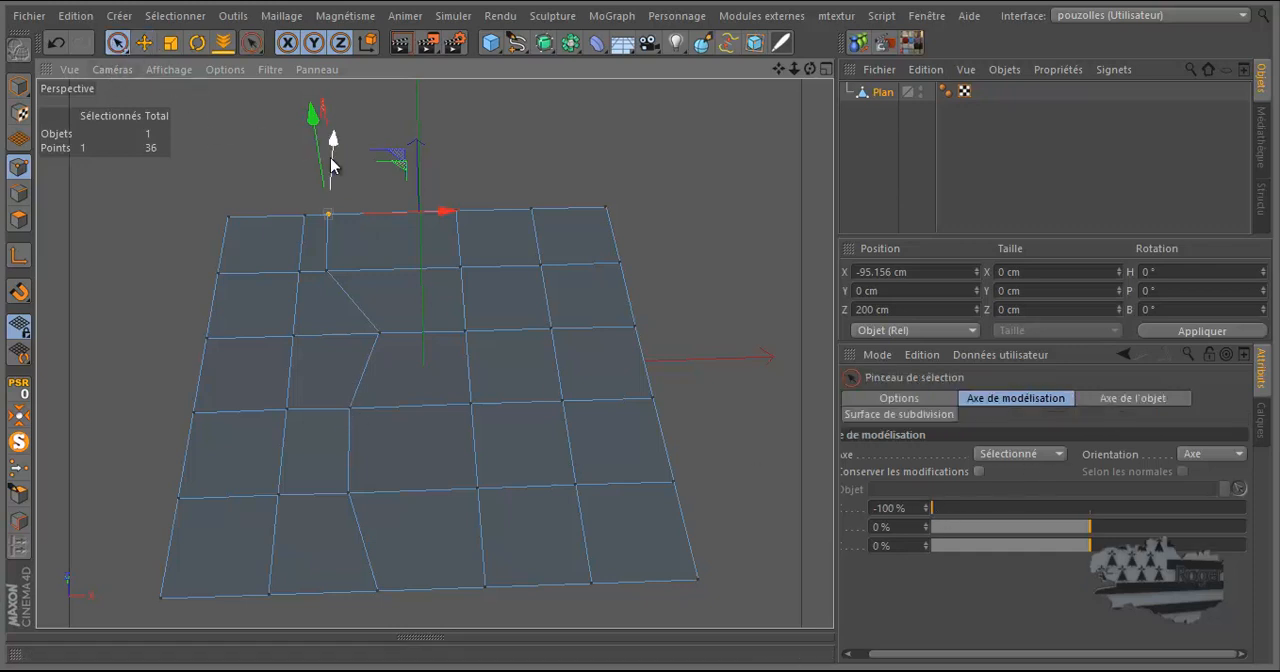
pyautogui.moveTo(349, 173)
pyautogui.mouseDown()
pyautogui.moveTo(329, 206)
pyautogui.moveTo(337, 260)
pyautogui.moveTo(377, 337)
pyautogui.moveTo(355, 448)
pyautogui.moveTo(360, 535)
pyautogui.moveTo(386, 603)
pyautogui.mouseUp()
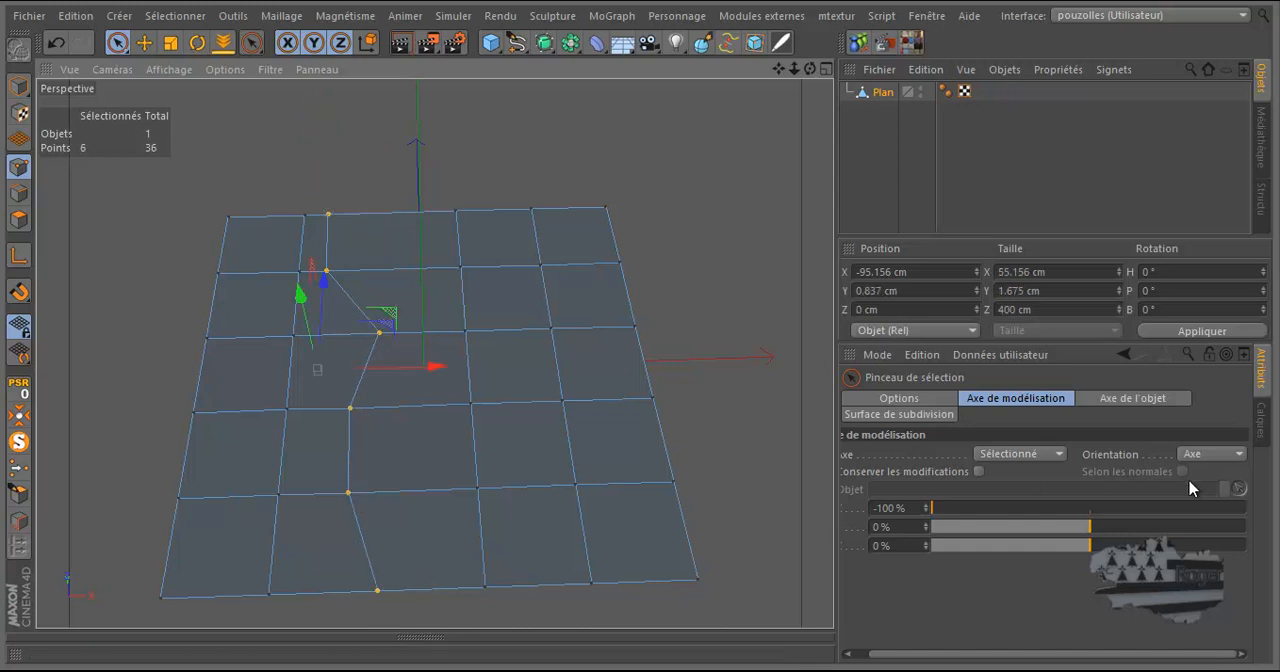
pyautogui.moveTo(934, 509); pyautogui.dragTo(1036, 512)
pyautogui.click(893, 509)
pyautogui.write('0')
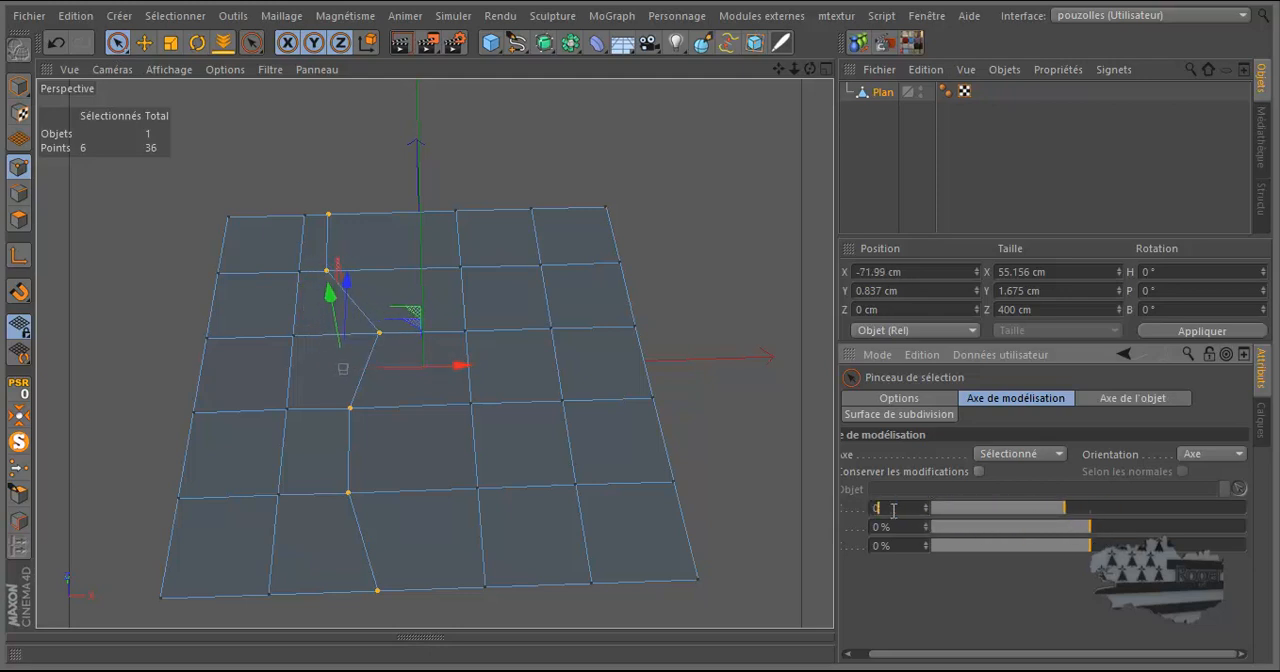
pyautogui.press('Return')
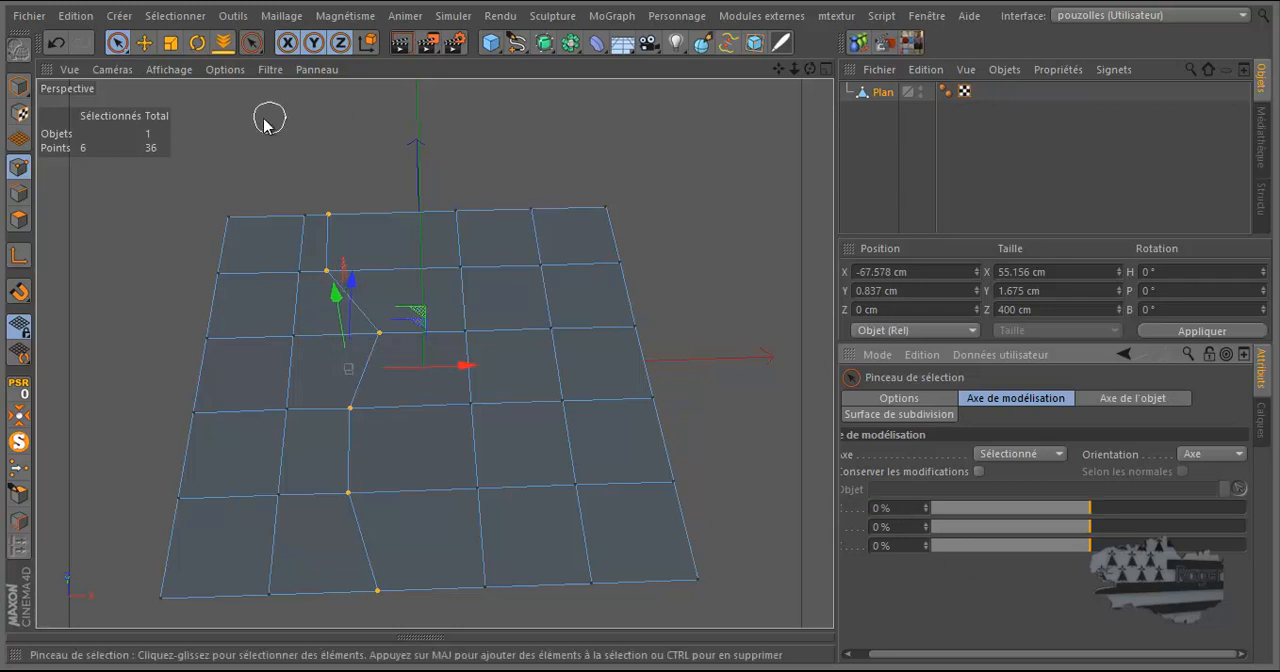
# Place the modelling axis on the fourth point of the line and scale the six points along X to 0 cm
pyautogui.click(20, 258)
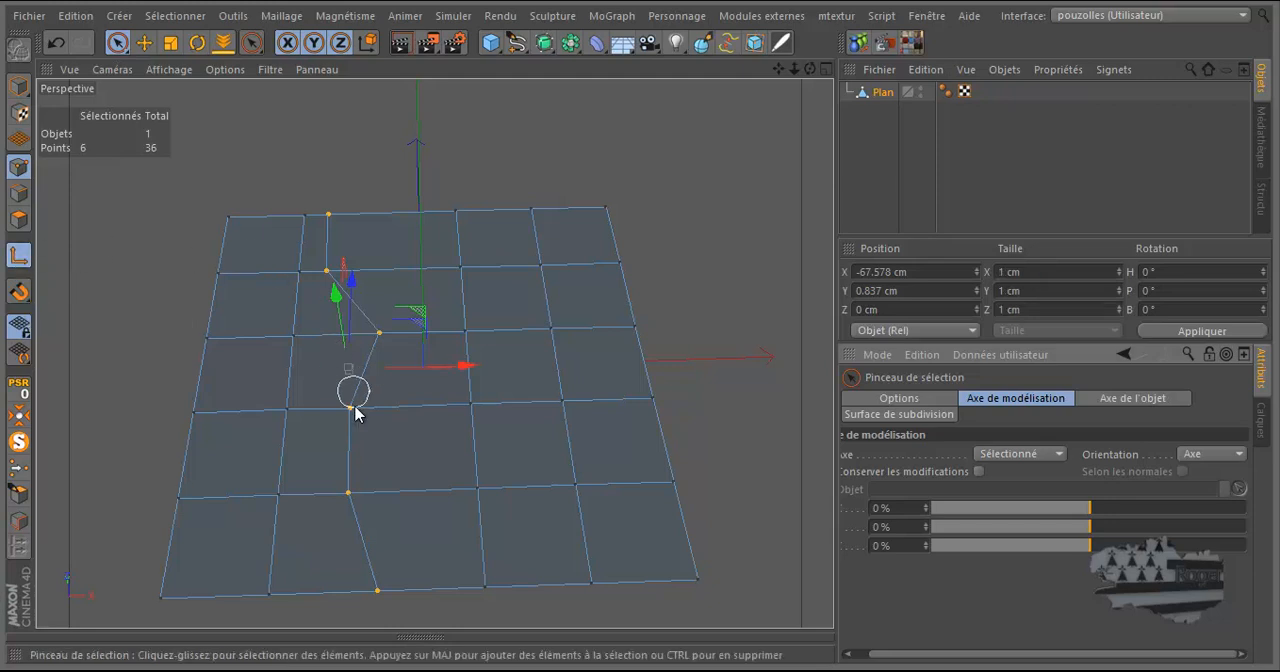
pyautogui.click(148, 44)
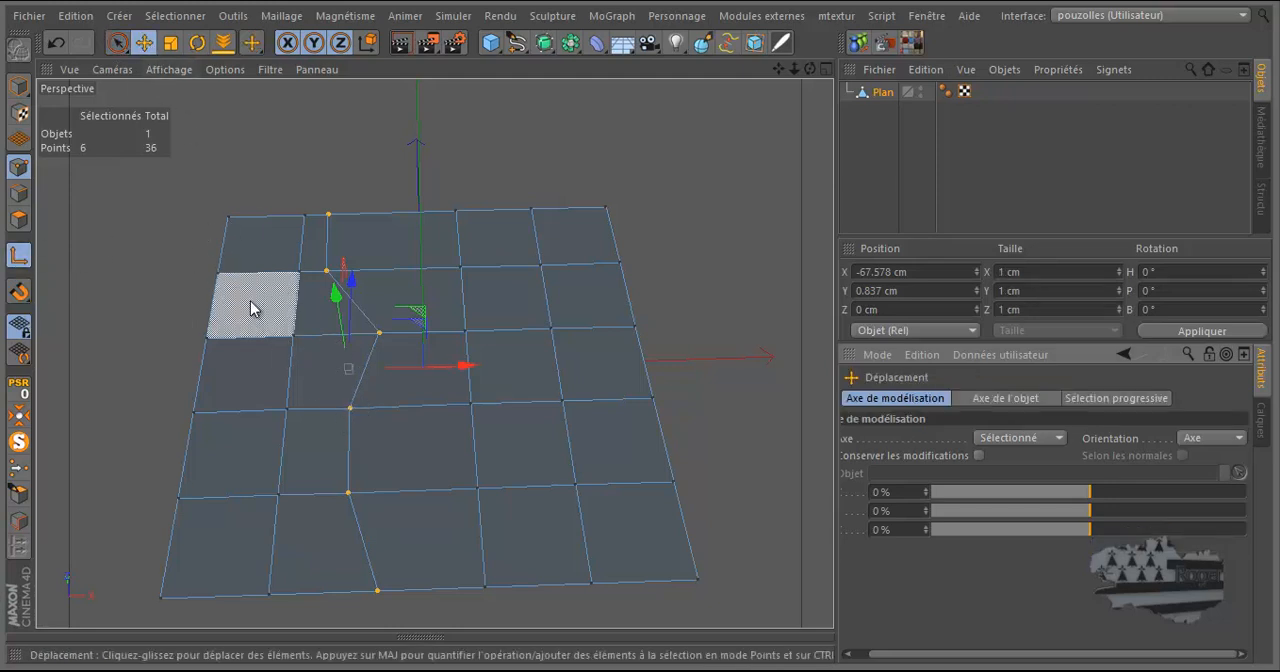
pyautogui.click(171, 43)
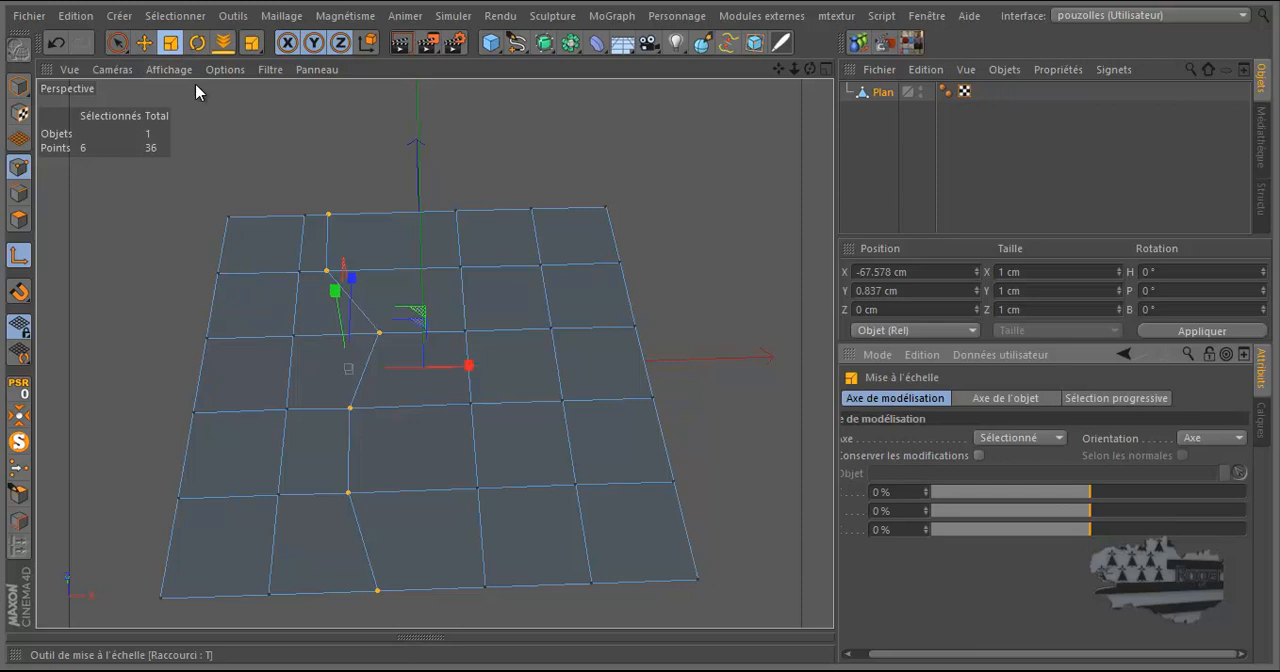
pyautogui.click(351, 407)
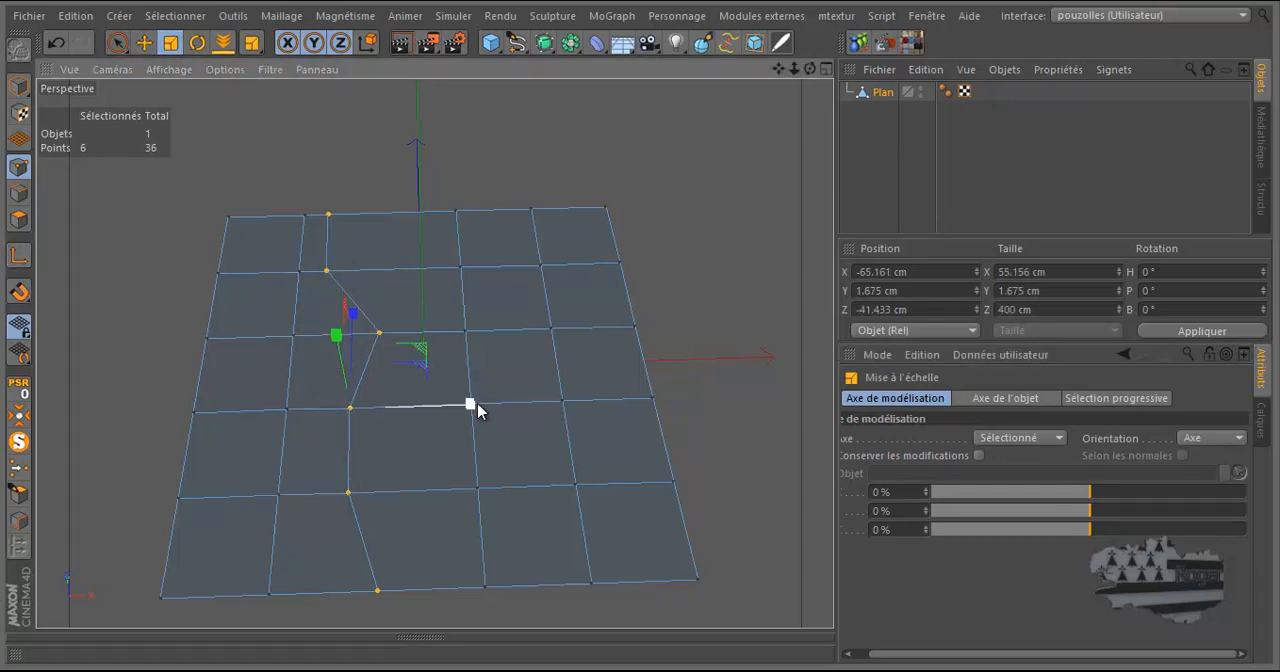
pyautogui.moveTo(470, 407); pyautogui.dragTo(346, 407)
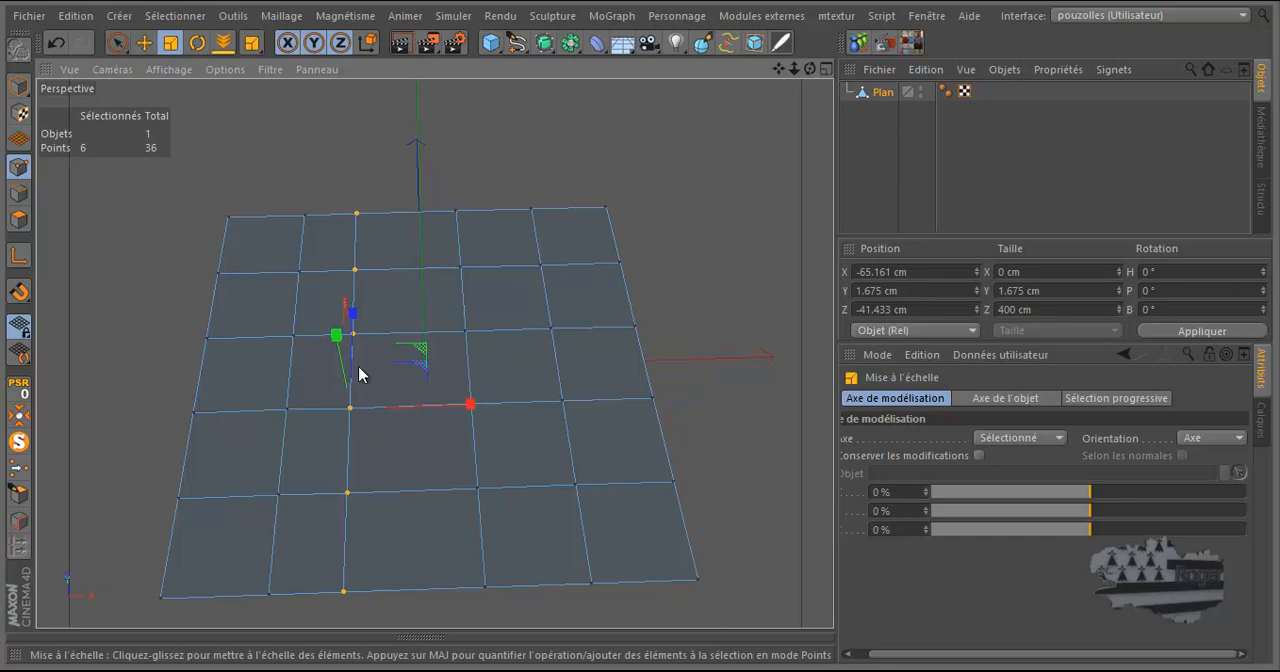
# Shift the modelling axis of the aligned points to 100 % along Y, and return it to 0 %
pyautogui.moveTo(810, 70); pyautogui.dragTo(973, 302)
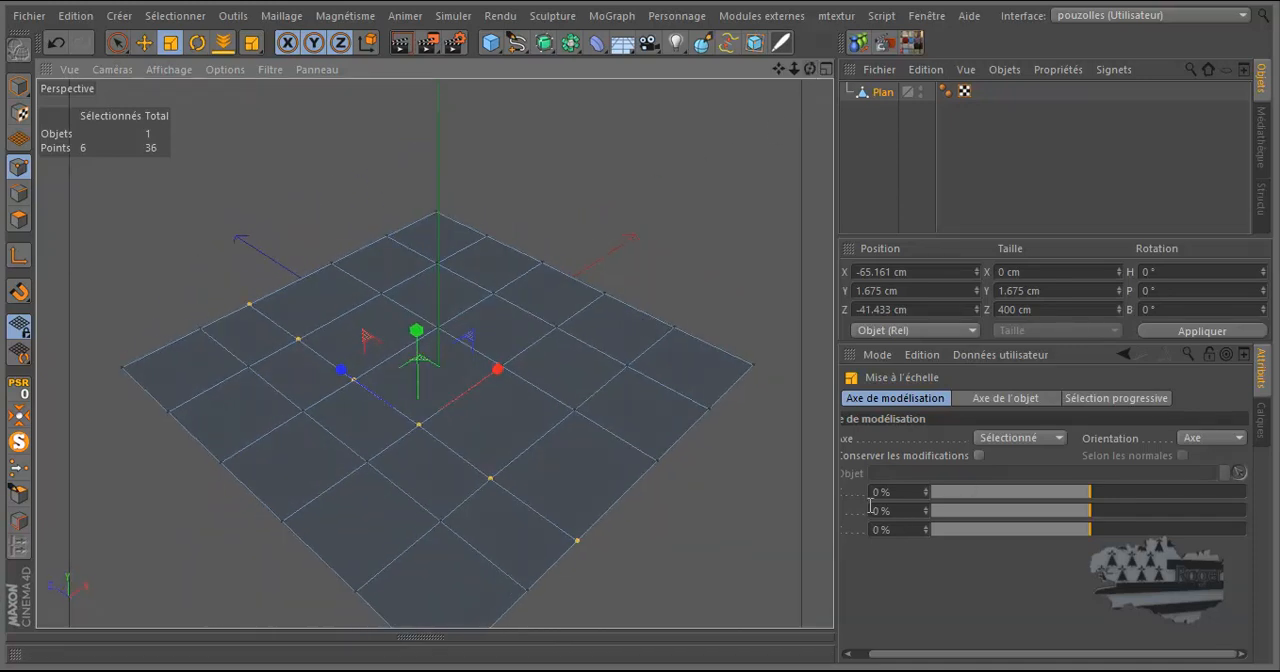
pyautogui.moveTo(937, 658); pyautogui.dragTo(918, 662)
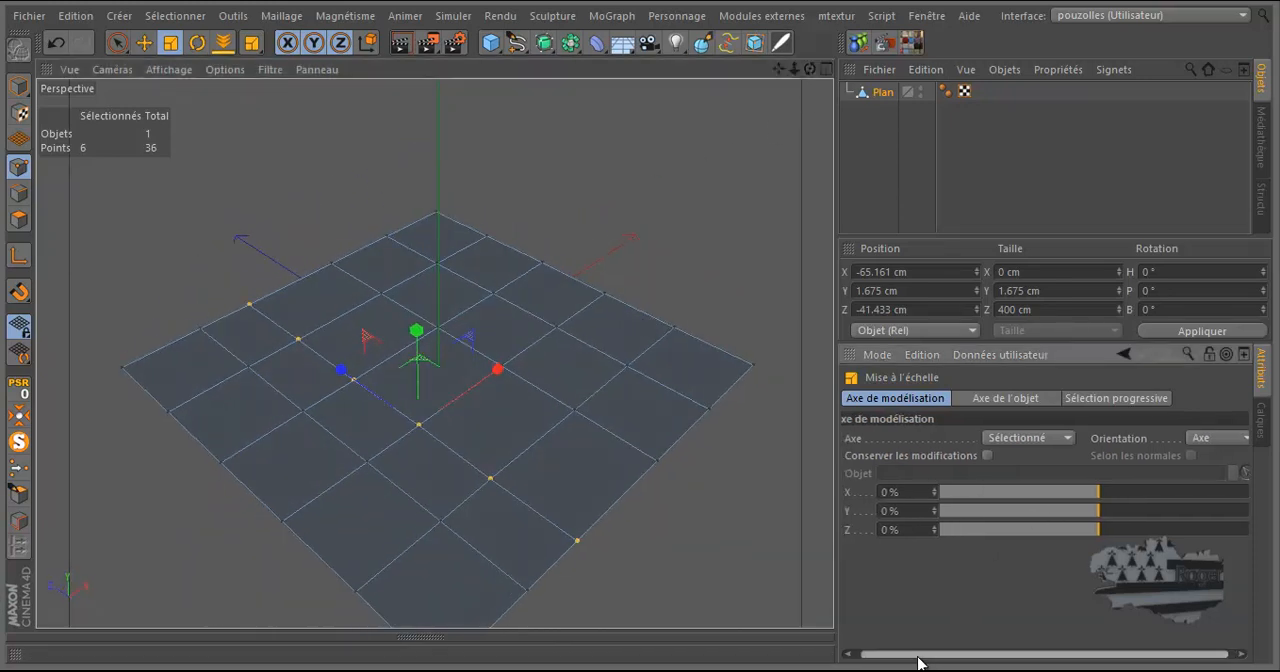
pyautogui.moveTo(1097, 511); pyautogui.dragTo(1260, 522)
pyautogui.moveTo(1084, 660); pyautogui.dragTo(1091, 660)
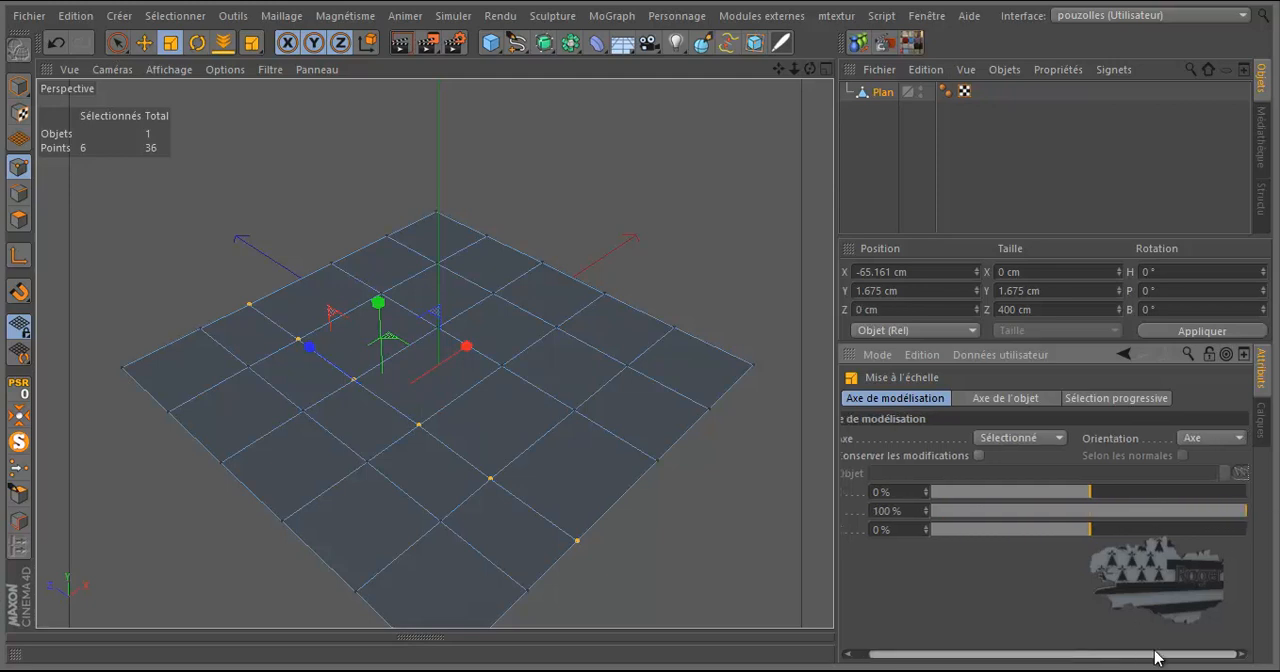
pyautogui.moveTo(1240, 512); pyautogui.dragTo(1092, 523)
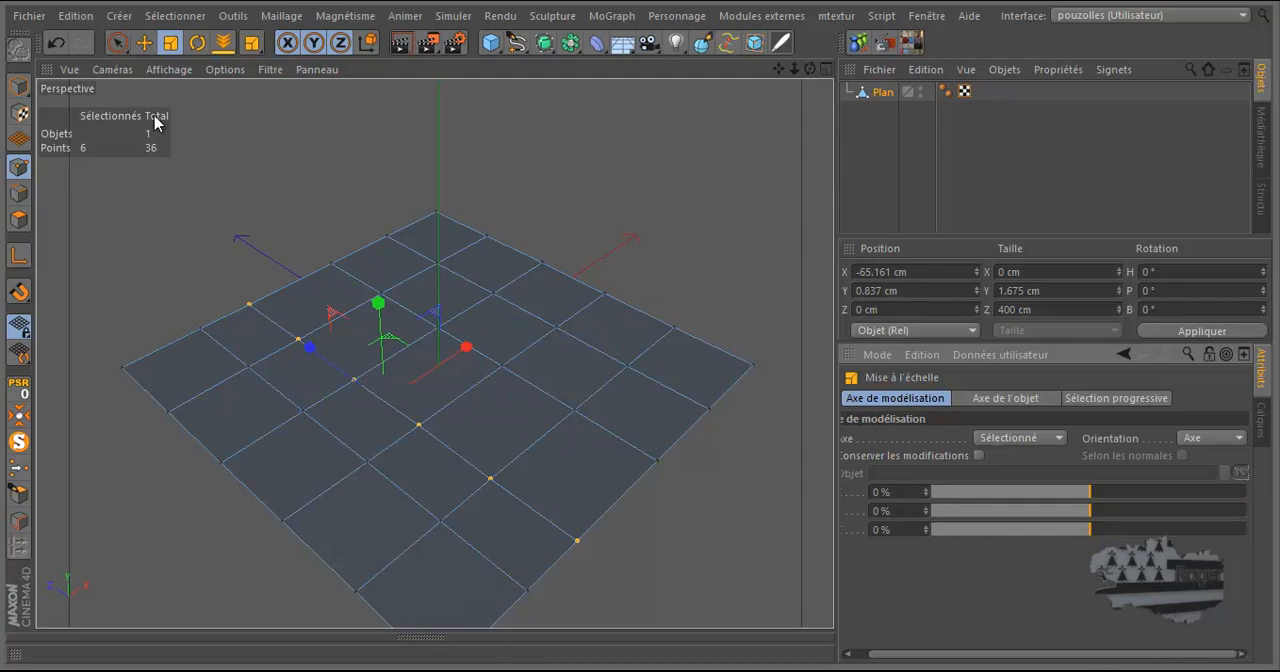
# Brush-select eight points across the plane in the X direction in place of the aligned points
pyautogui.click(118, 43)
pyautogui.click(214, 451)
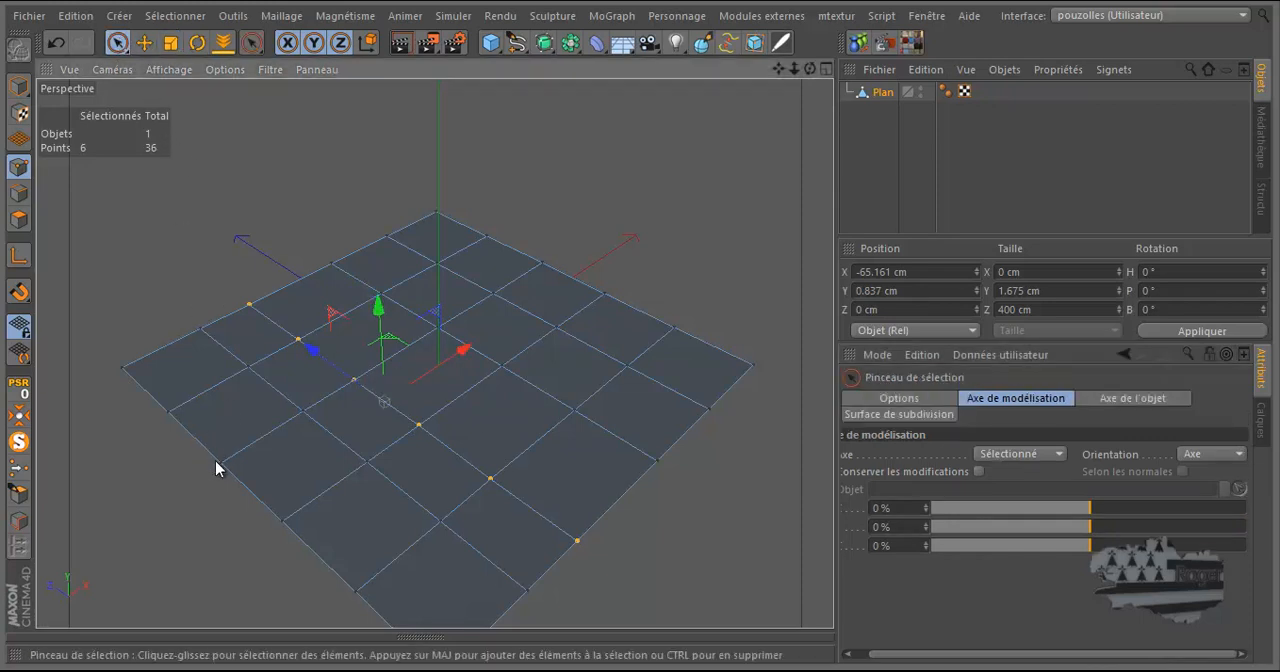
pyautogui.moveTo(297, 422)
pyautogui.keyDown('shift'); pyautogui.mouseDown()
pyautogui.moveTo(257, 377)
pyautogui.moveTo(380, 306)
pyautogui.moveTo(457, 327)
pyautogui.moveTo(437, 331)
pyautogui.moveTo(546, 264)
pyautogui.moveTo(626, 249)
pyautogui.mouseUp(); pyautogui.keyUp('shift')
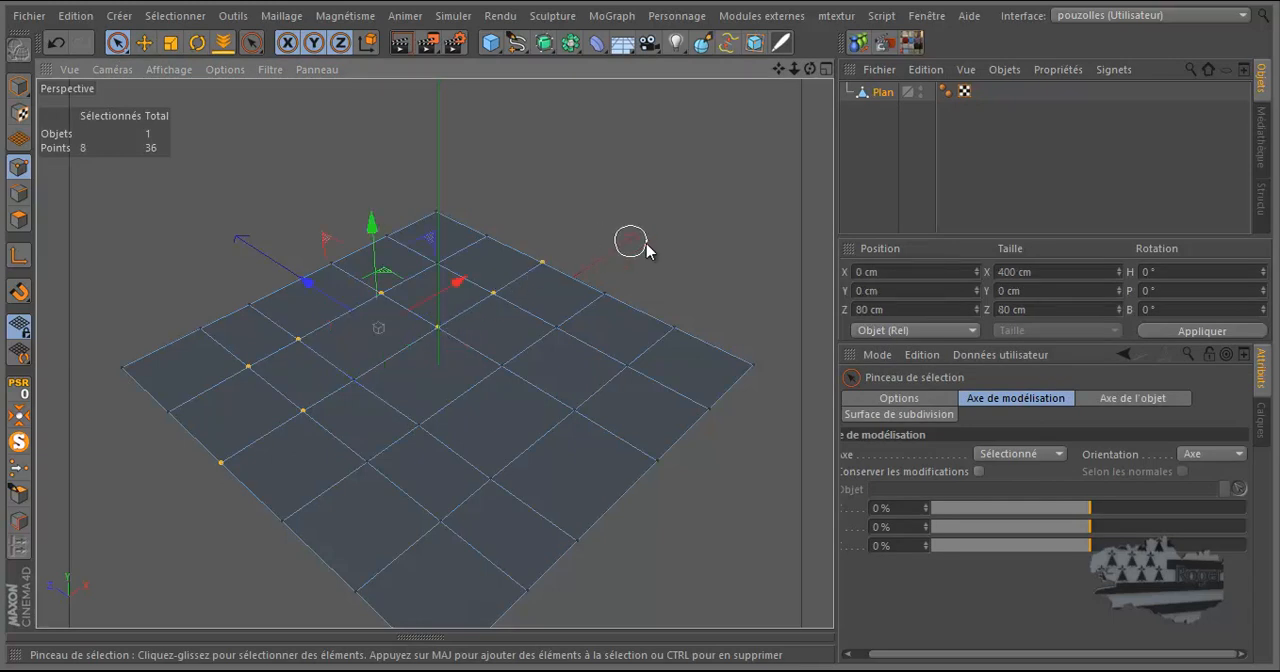
pyautogui.moveTo(1090, 526)
pyautogui.mouseDown()
pyautogui.moveTo(1148, 548)
pyautogui.moveTo(1236, 548)
pyautogui.moveTo(1091, 546)
pyautogui.mouseUp()
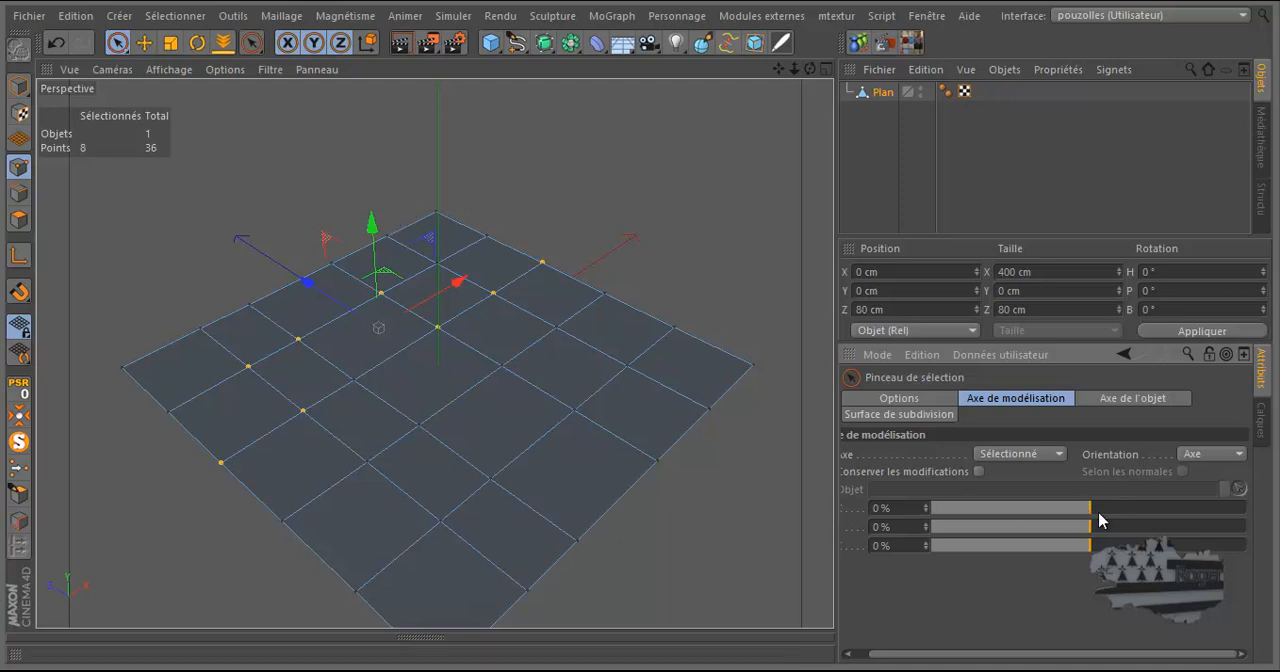
# Review the choices offered for the modelling axis's Axe and Orientation settings
pyautogui.click(1058, 455)
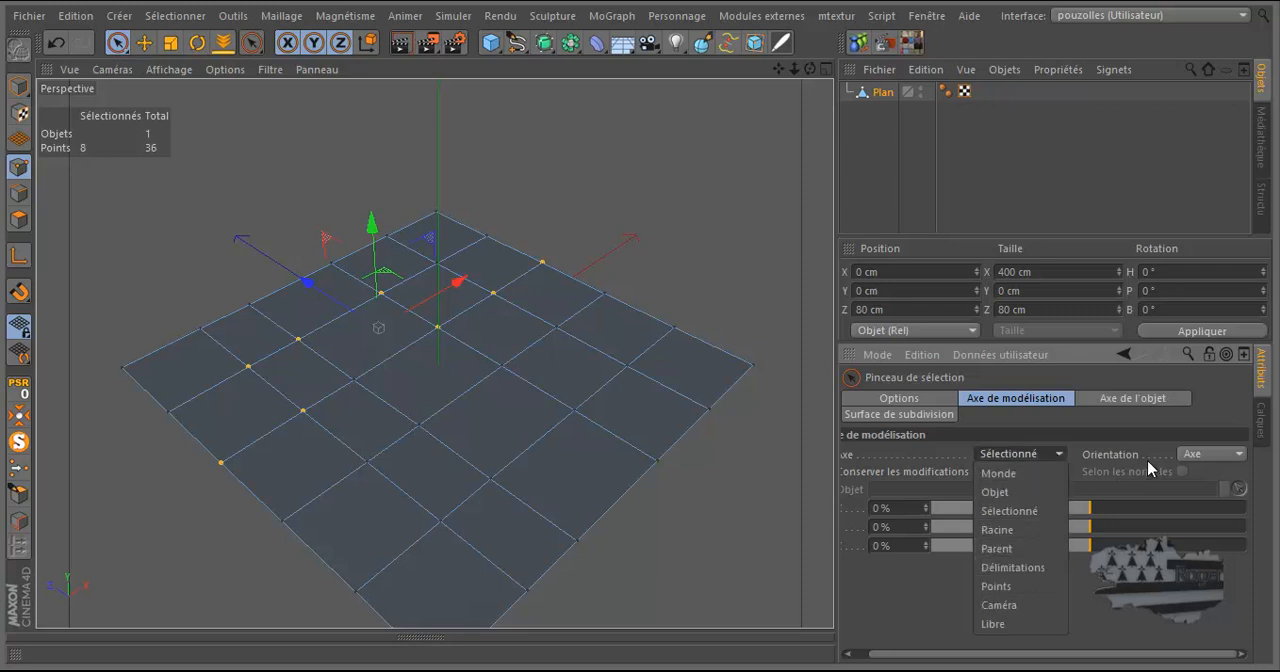
pyautogui.click(1198, 458)
pyautogui.click(1198, 456)
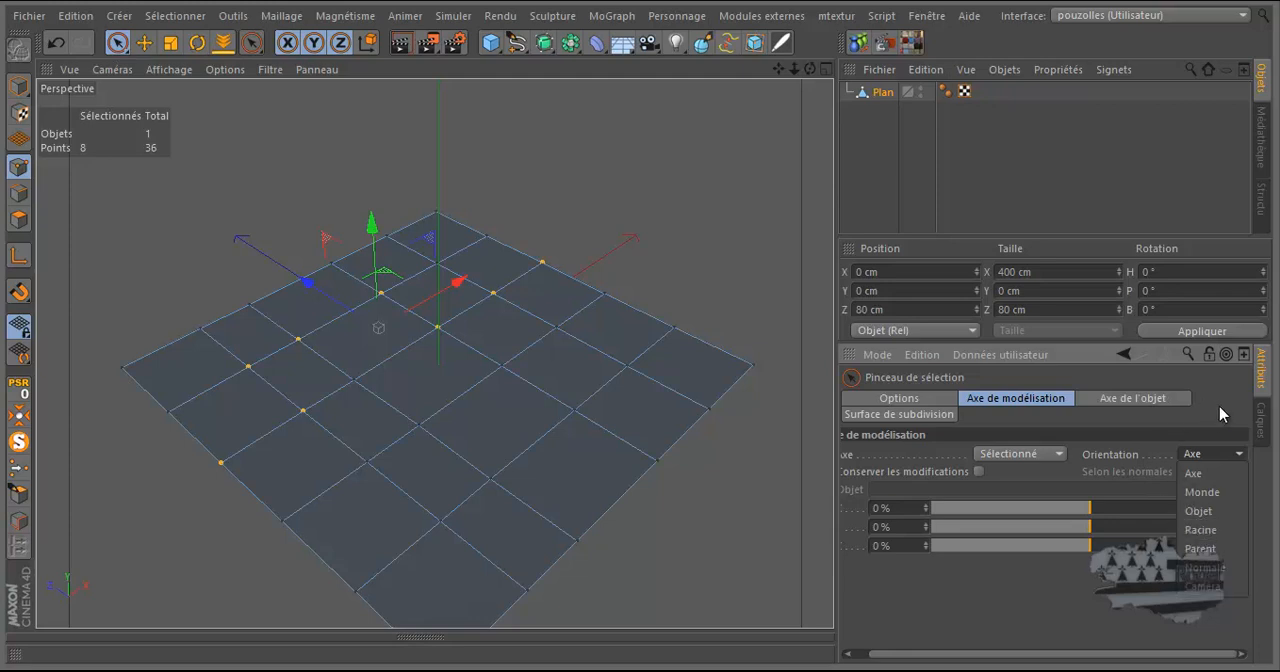
pyautogui.click(1219, 406)
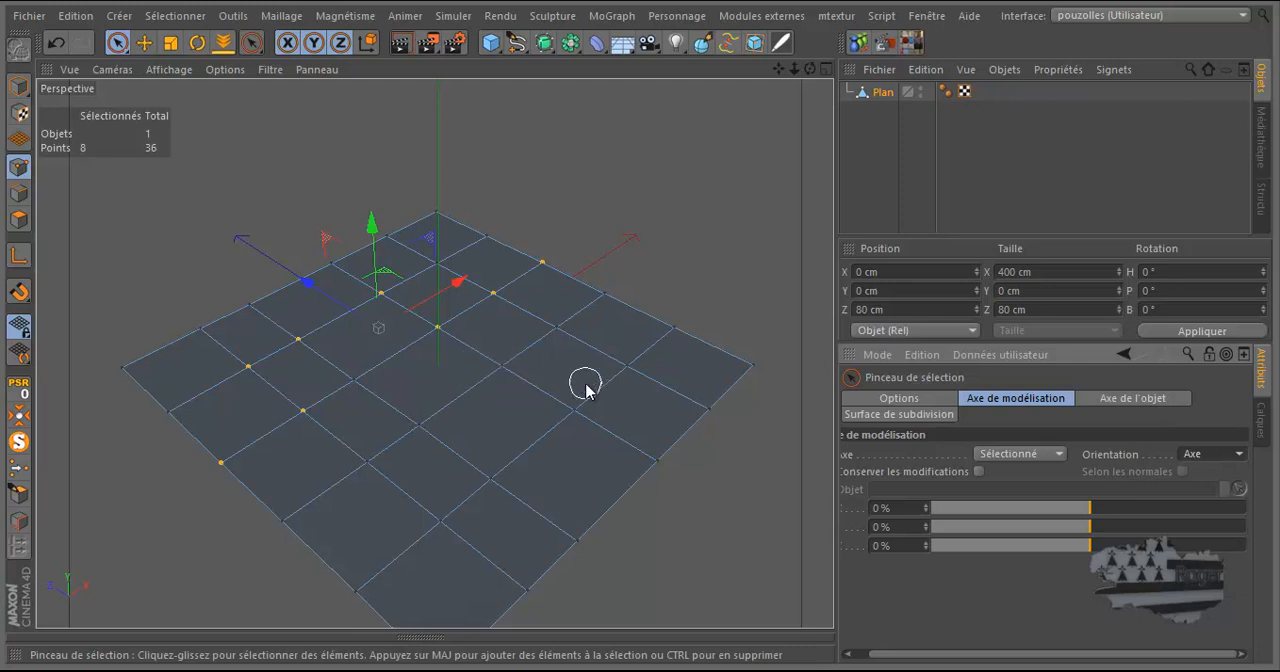
pyautogui.click(1193, 453)
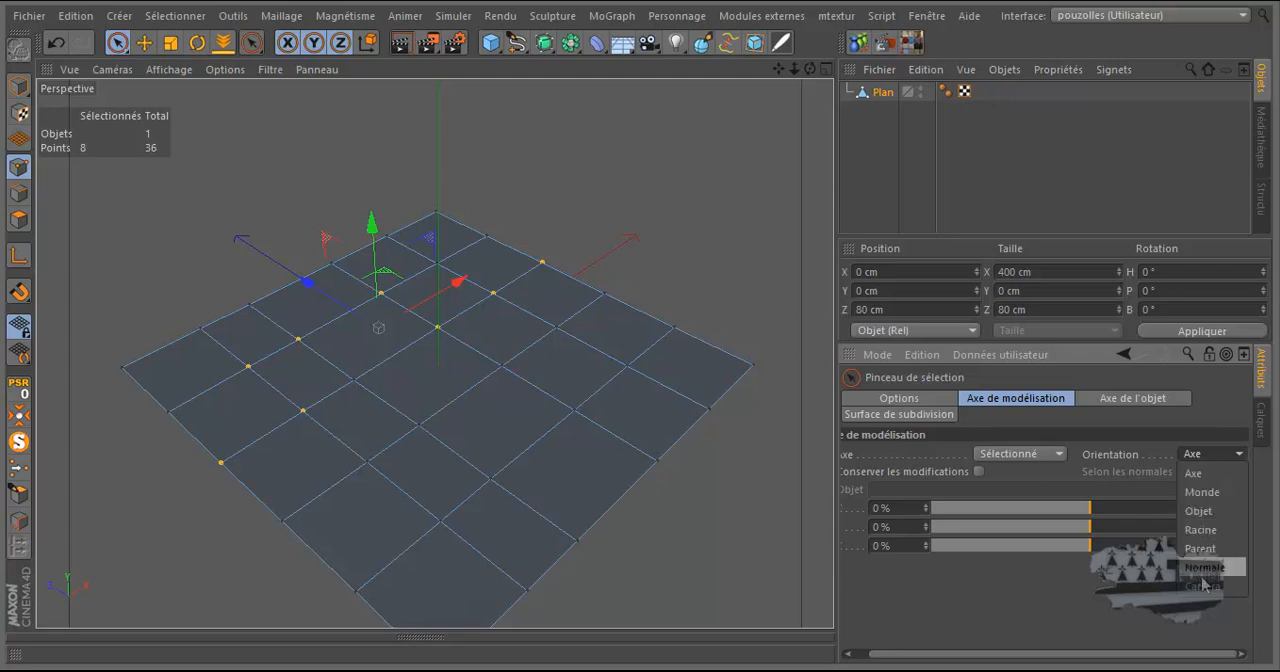
pyautogui.click(1066, 478)
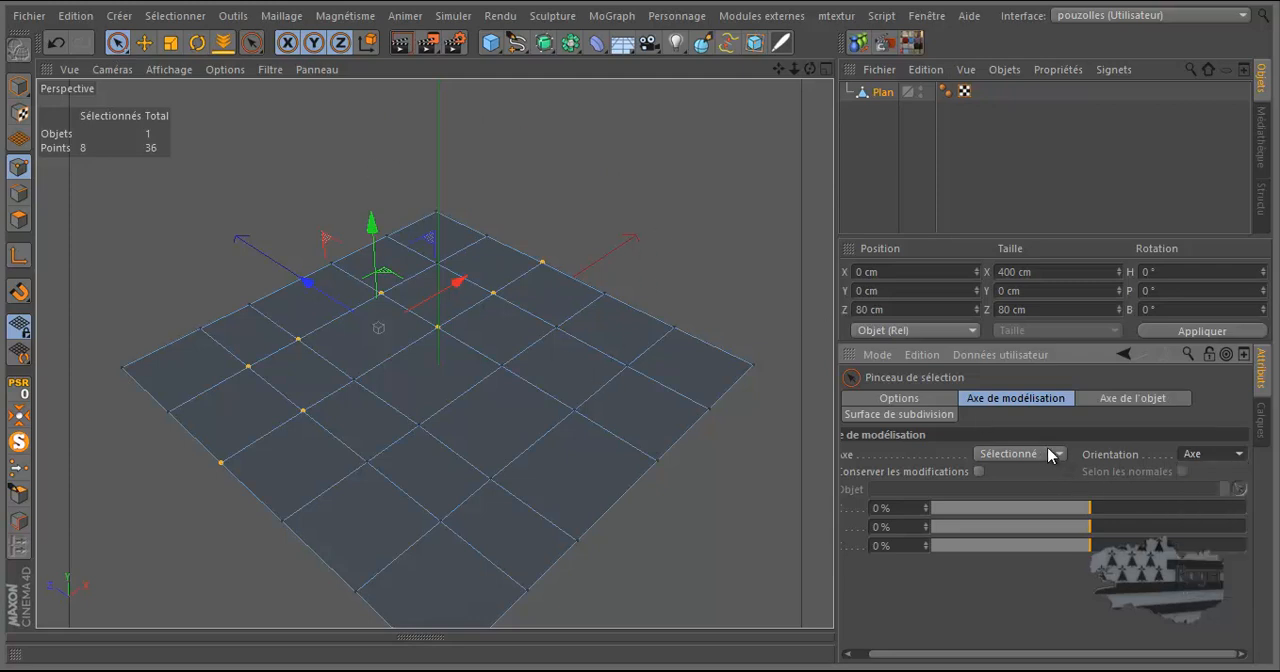
# Examine the selection brush's Axe de l'objet and Surface de subdivision settings, and return to the Axe de modélisation settings
pyautogui.moveTo(975, 658); pyautogui.dragTo(958, 659)
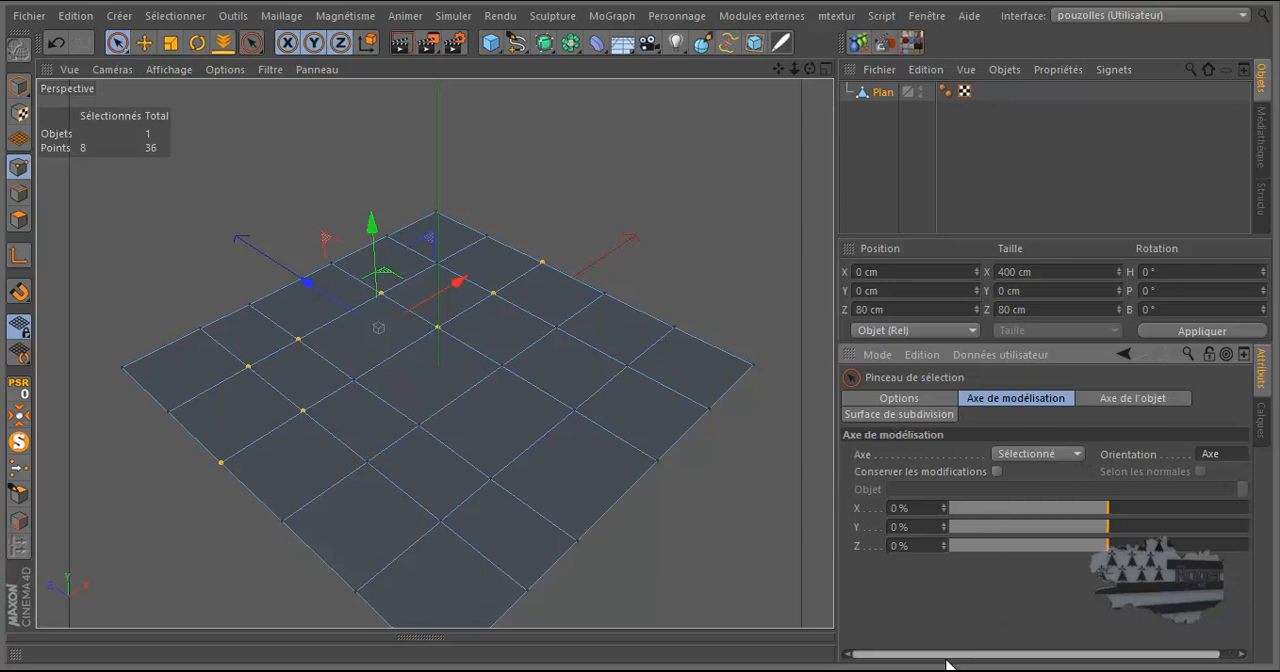
pyautogui.click(994, 472)
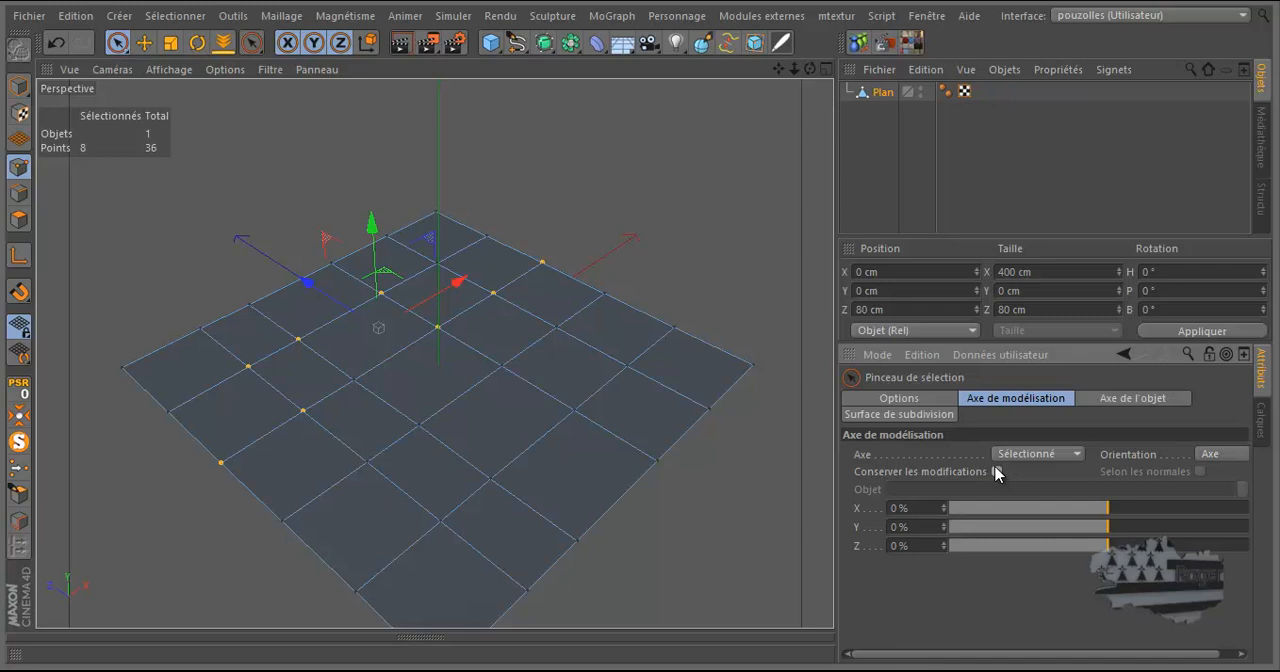
pyautogui.click(1129, 400)
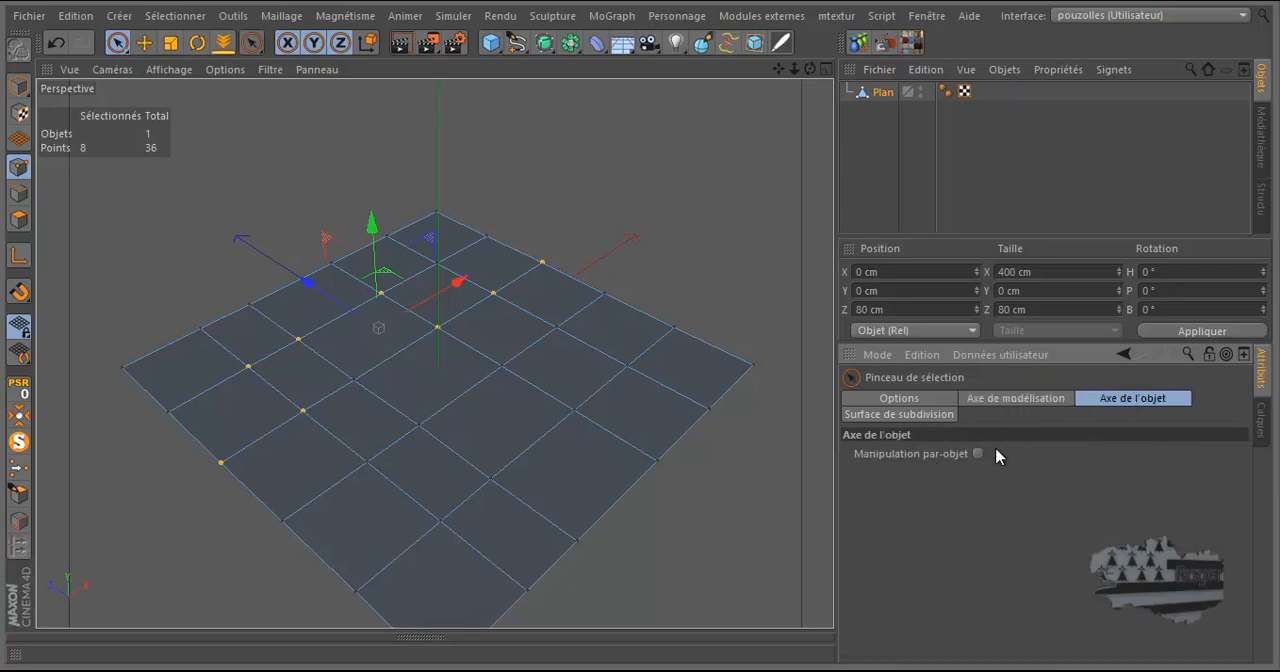
pyautogui.click(897, 416)
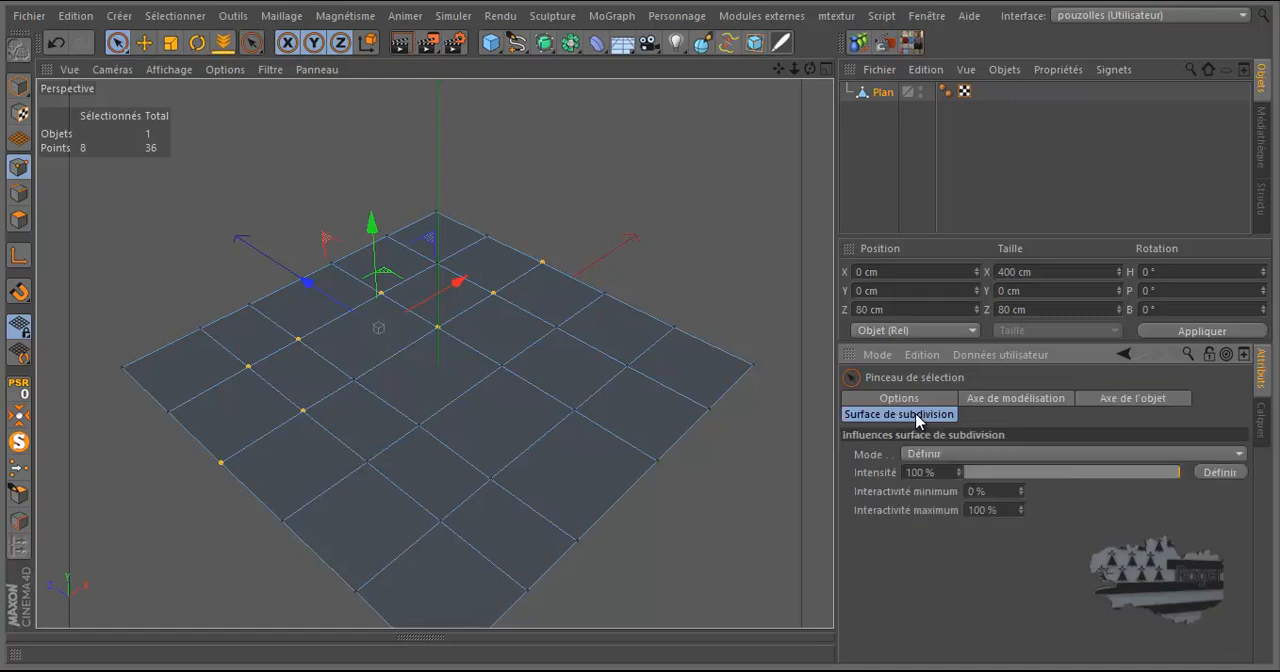
pyautogui.moveTo(1175, 472)
pyautogui.mouseDown()
pyautogui.moveTo(1090, 474)
pyautogui.moveTo(1188, 474)
pyautogui.moveTo(1176, 474)
pyautogui.mouseUp()
pyautogui.click(1012, 400)
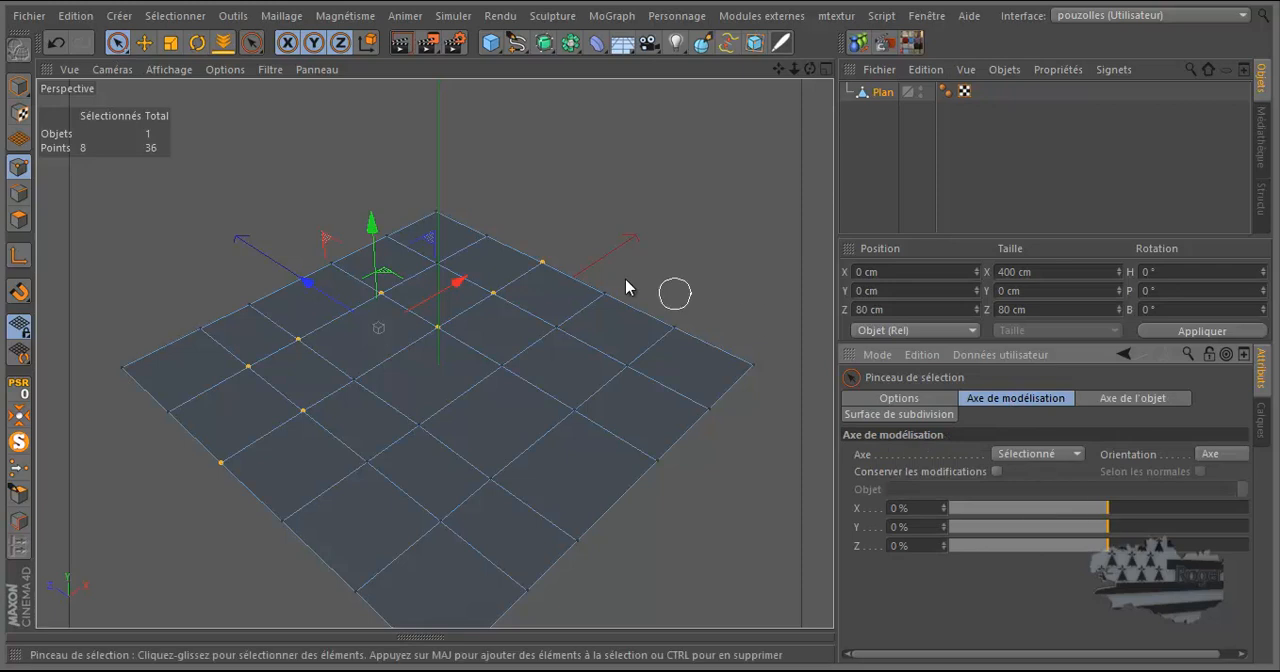
pyautogui.click(19, 258)
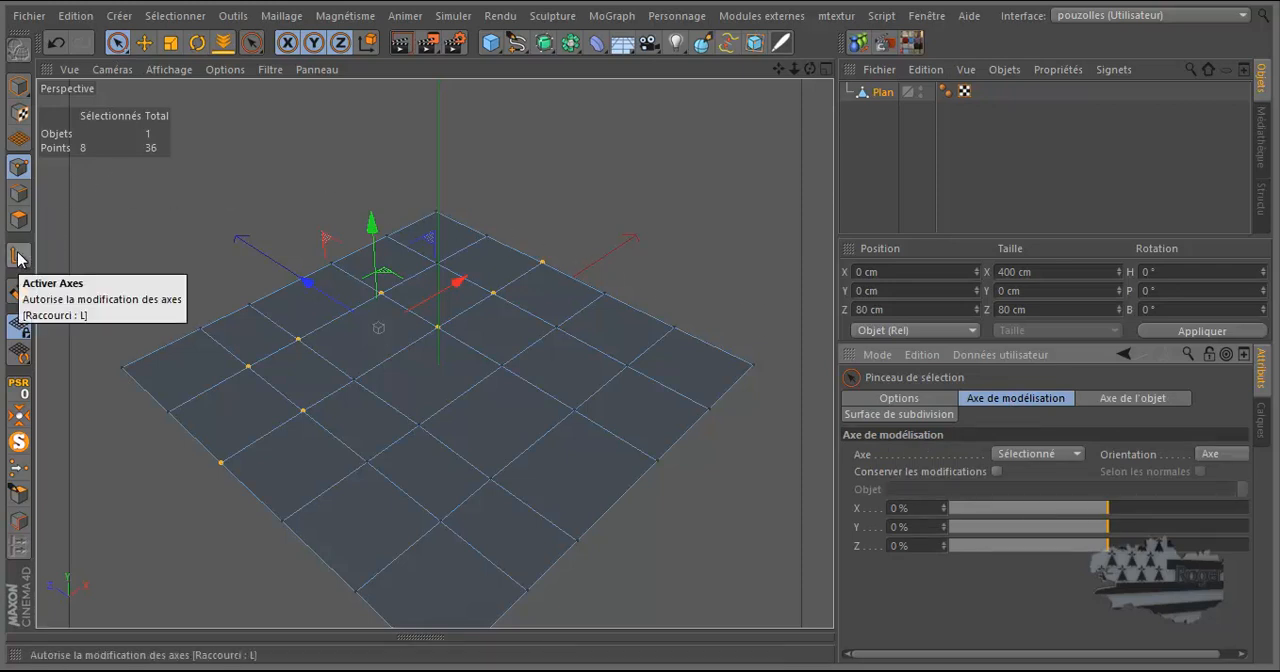